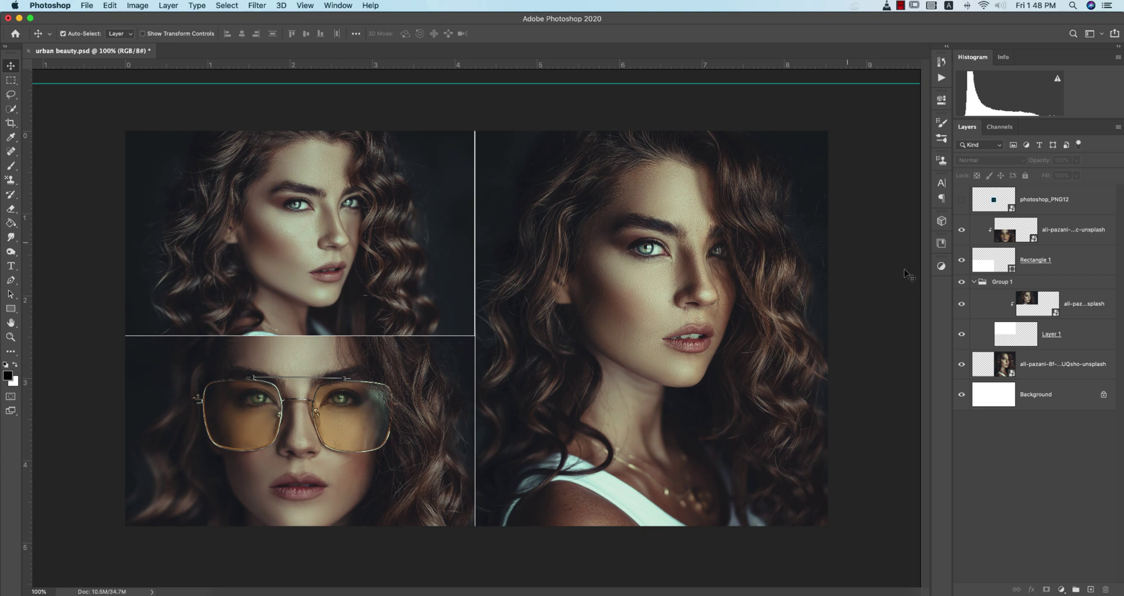
- Open the portrait smart object ali-pazani-8f-8pdUQsho-unsplash.psb and turn on its cooler-toned top layer
left_click(1010, 364)
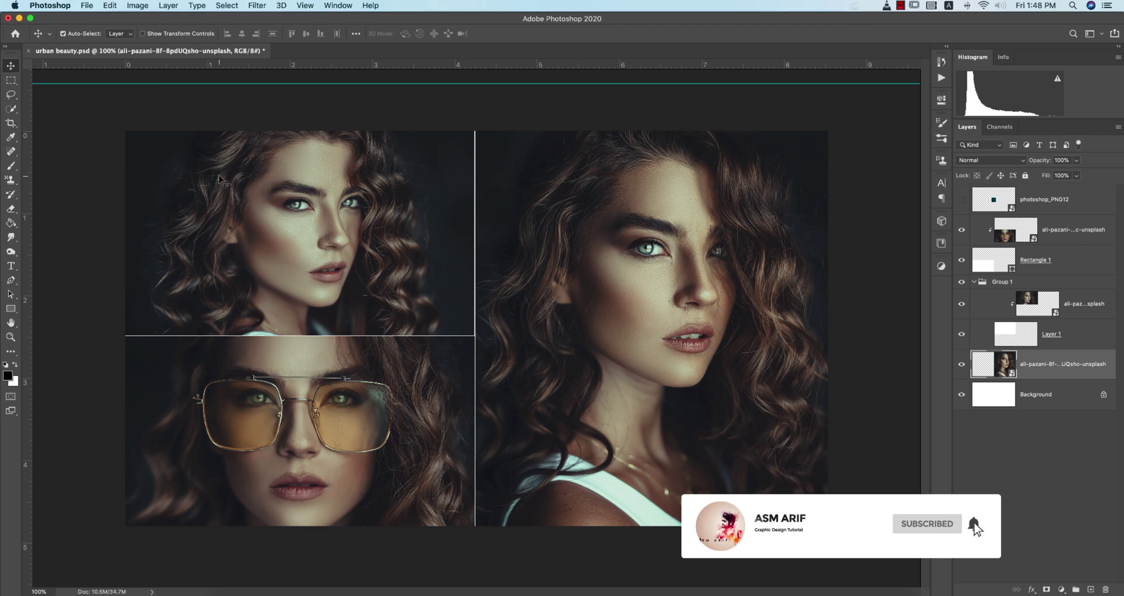
double_click(1009, 368)
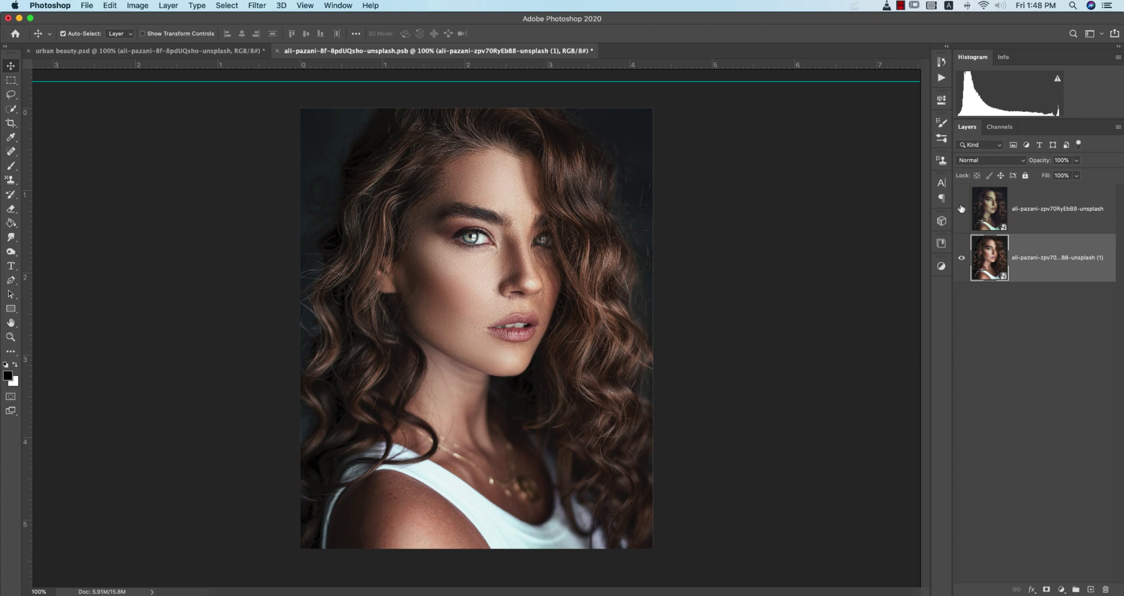
left_click(962, 209)
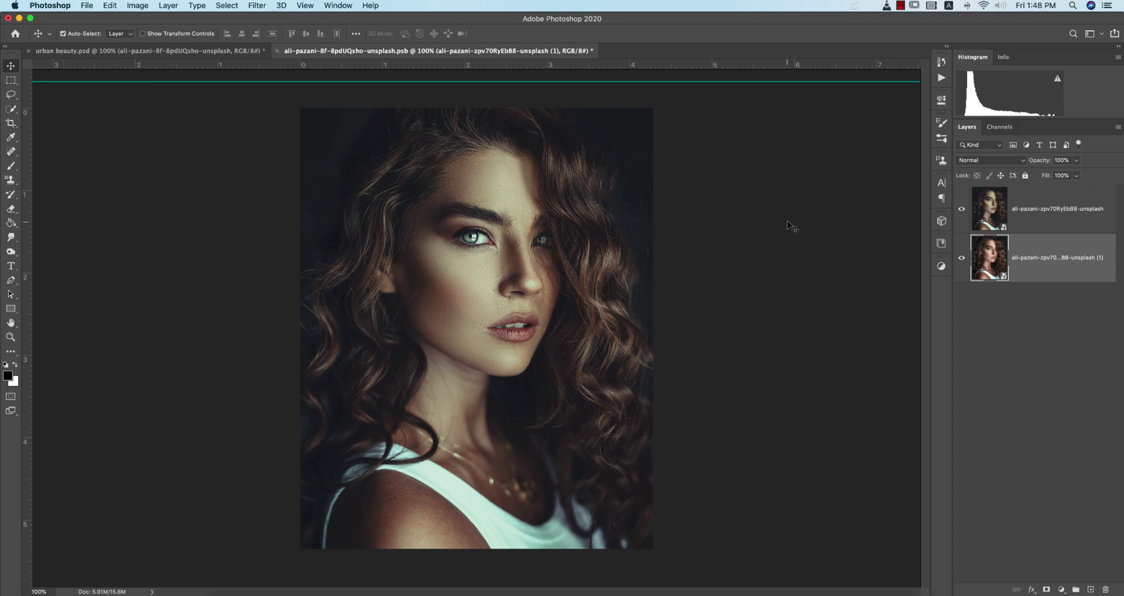
- Hide the toned top layer, duplicate the original portrait layer, and run Camera Raw Filter on the copy
left_click(962, 208)
left_click_drag(1061, 278, 1088, 580)
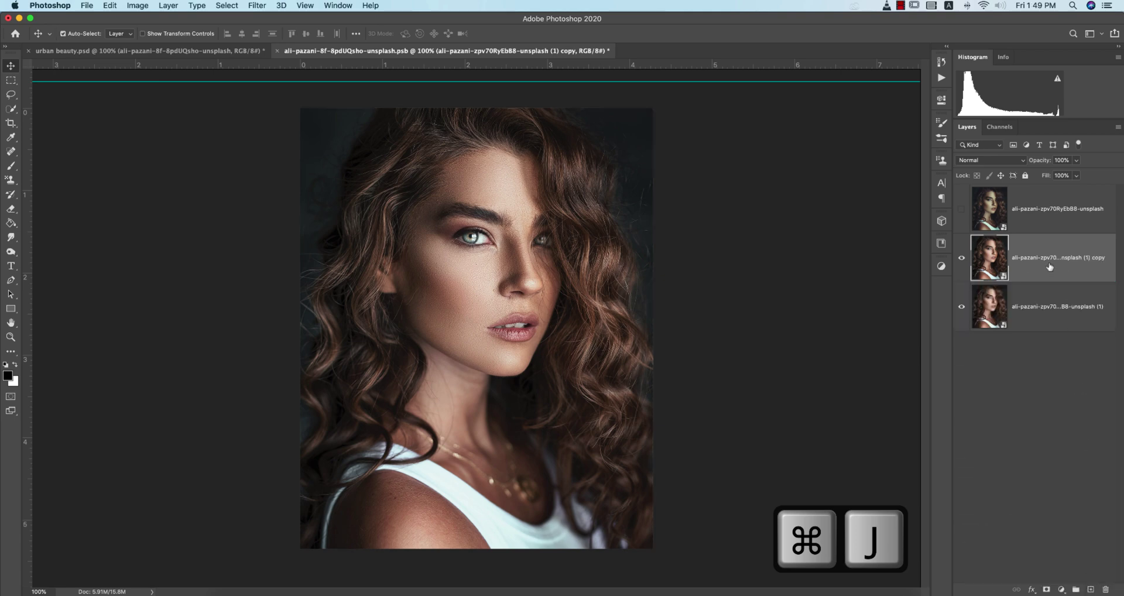
left_click(257, 5)
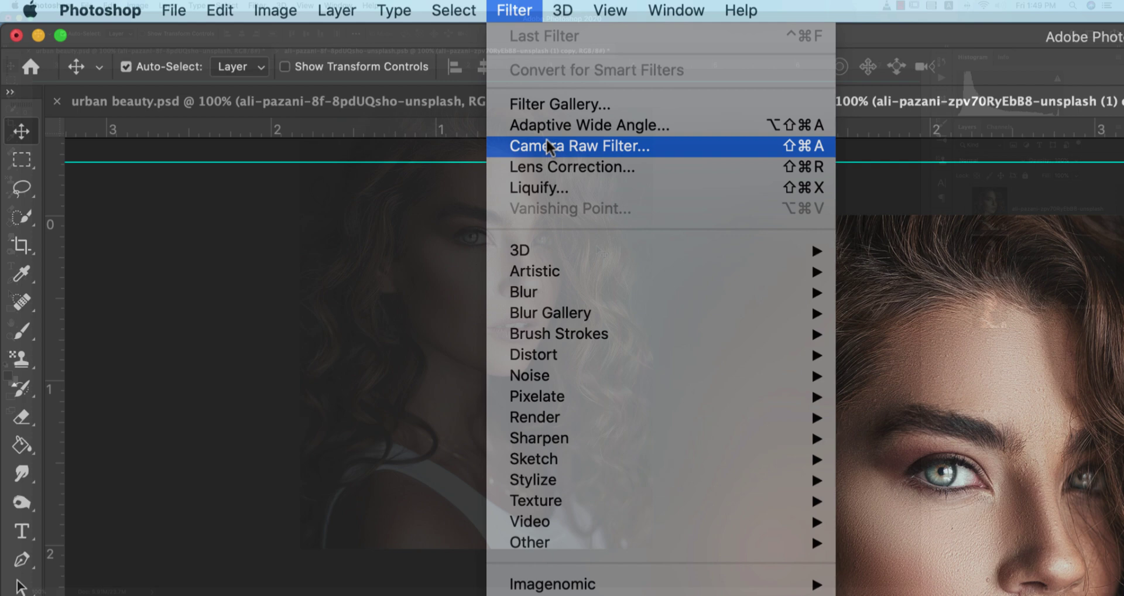
left_click(545, 139)
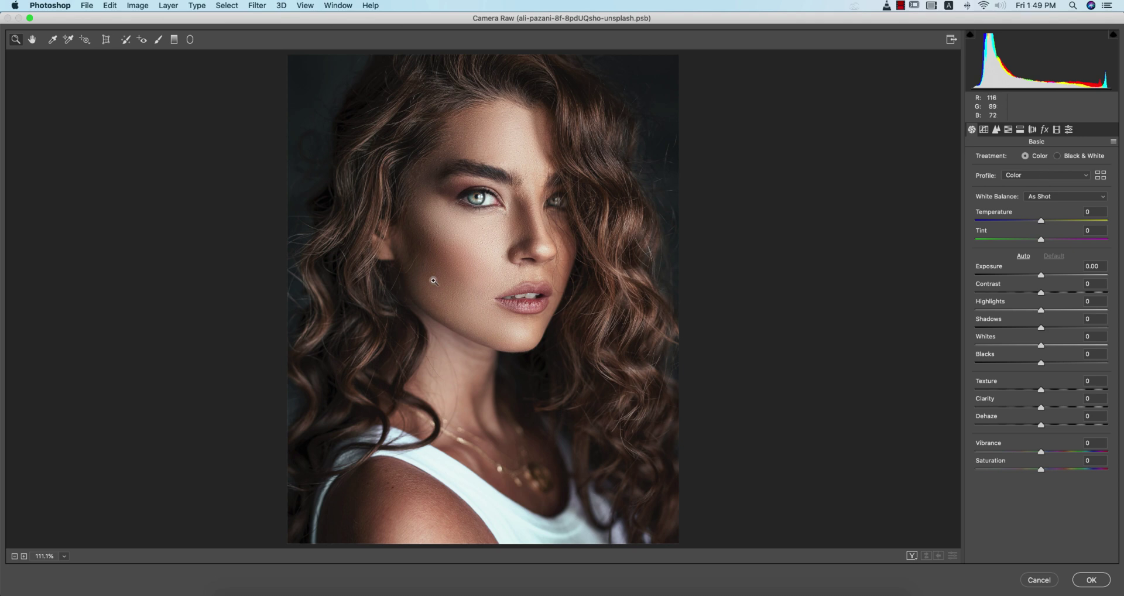
- Load the Urban Moody.xmp settings file into Camera Raw via Load Settings
left_click(1113, 141)
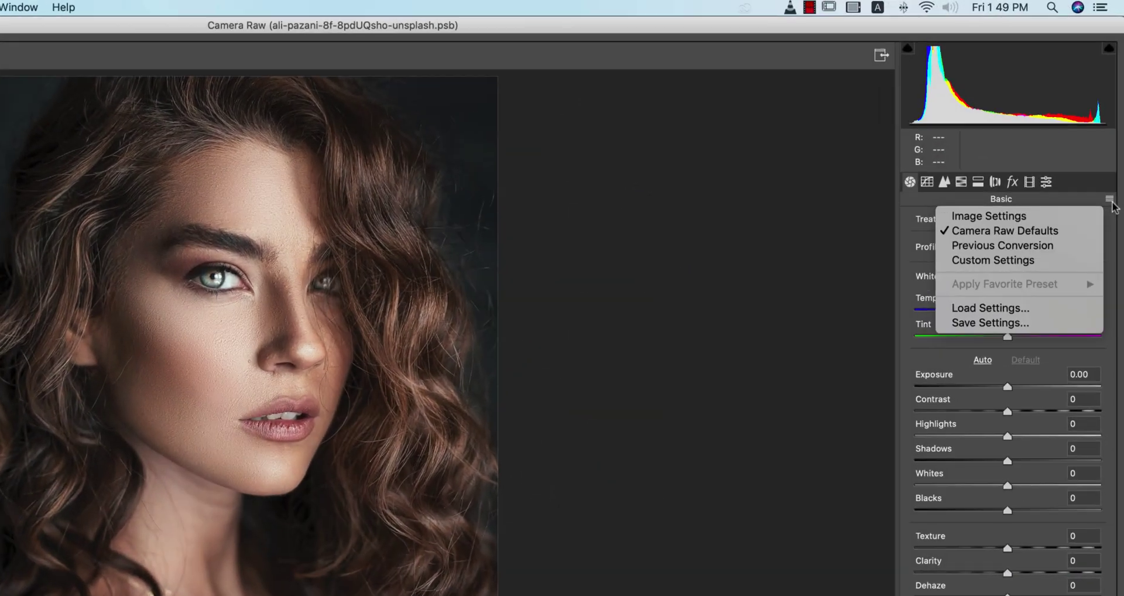
left_click(1038, 313)
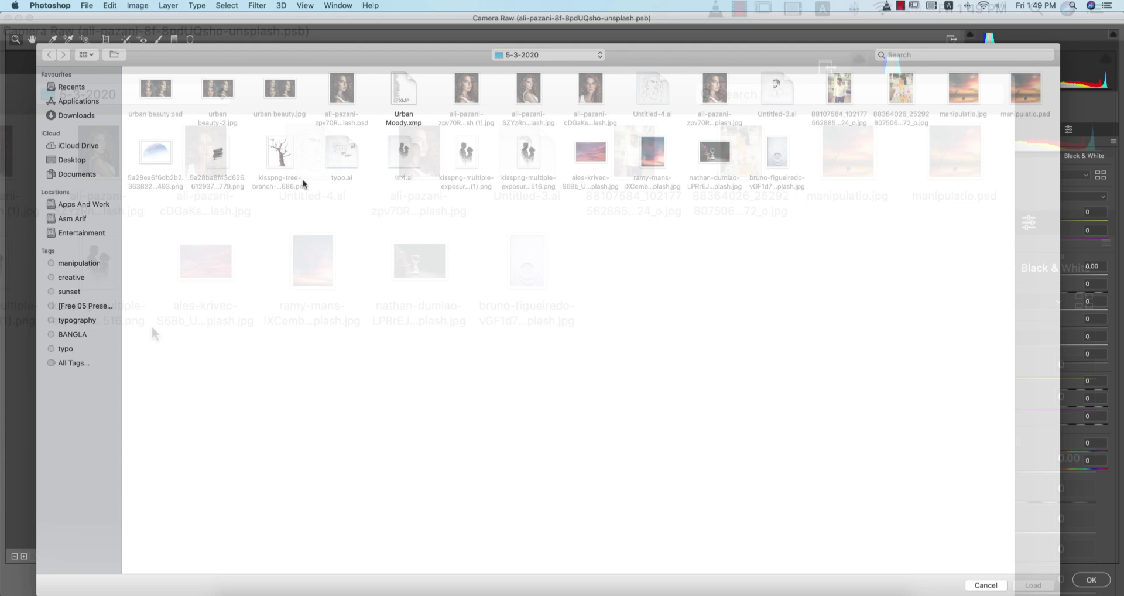
left_click(414, 89)
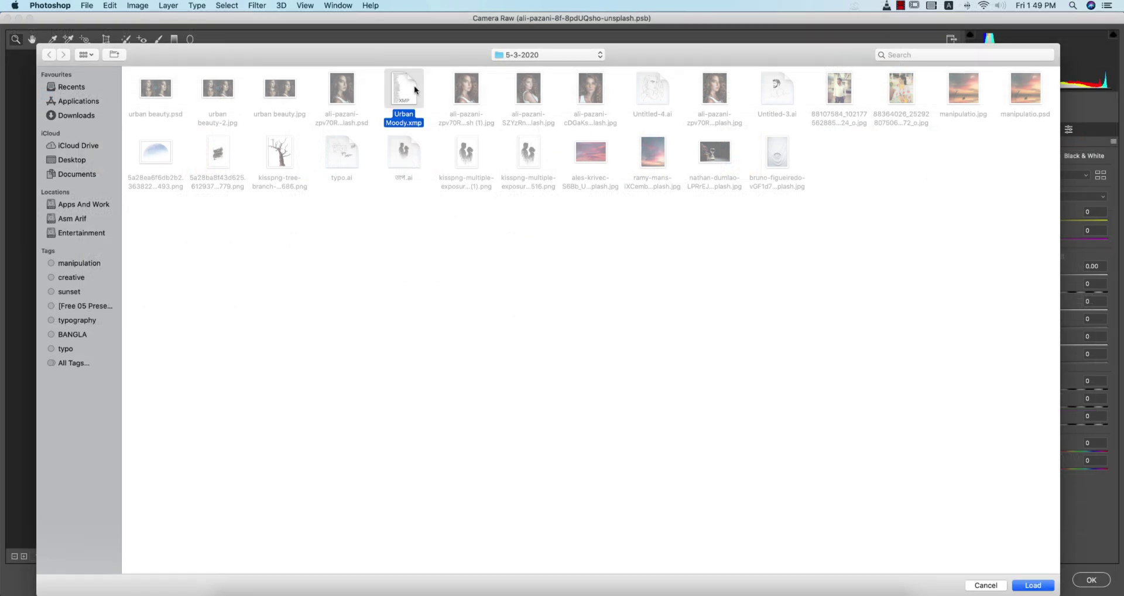
left_click(1033, 585)
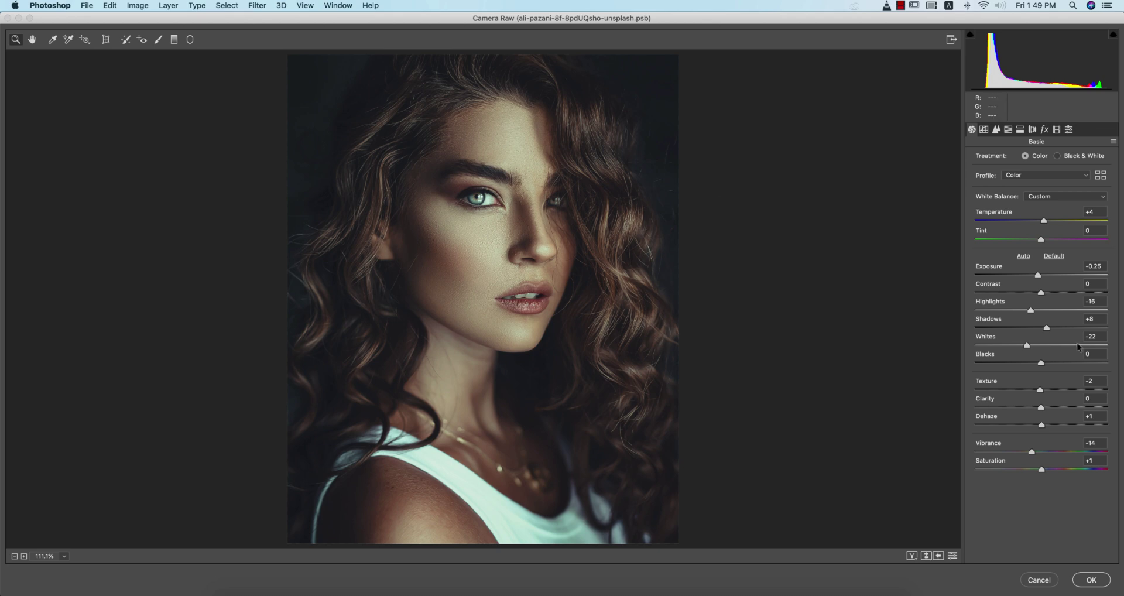
- Review the Temperature, Shadows and Vibrance values, undo a trial -81 Dehaze, and show the RGB tone curve
left_click(1099, 211)
left_click(1096, 319)
left_click_drag(1045, 427, 990, 423)
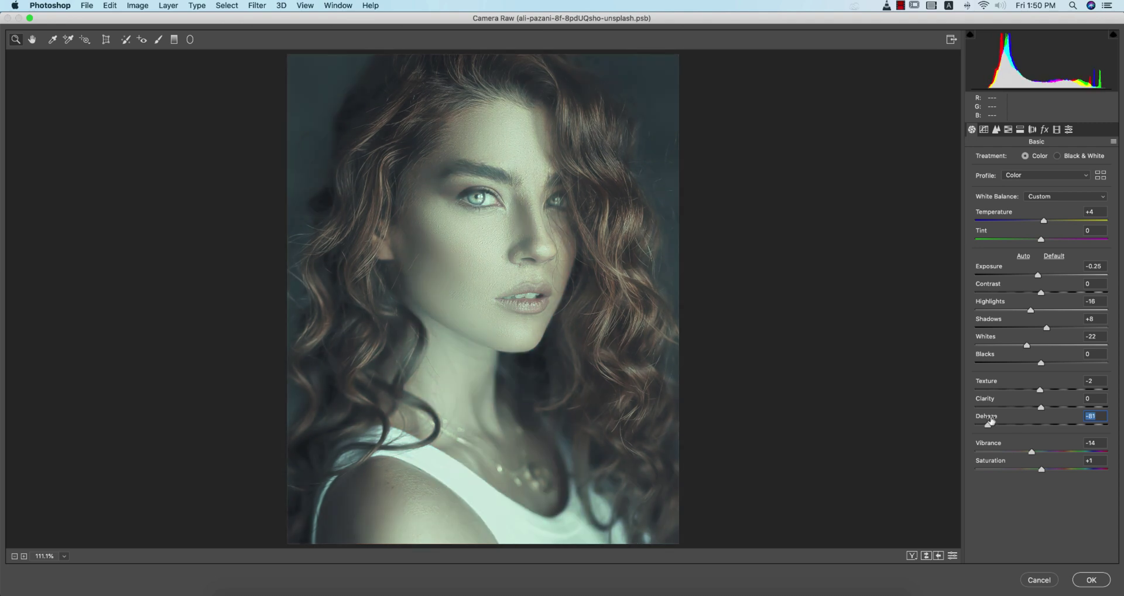
key("super+z")
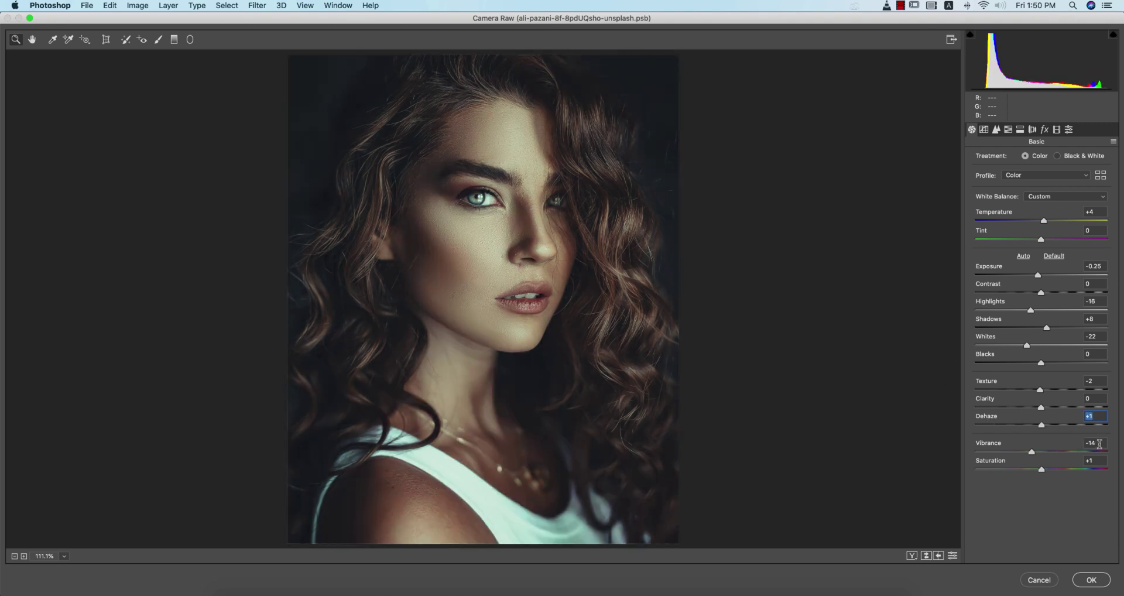
left_click(1100, 443)
left_click(984, 129)
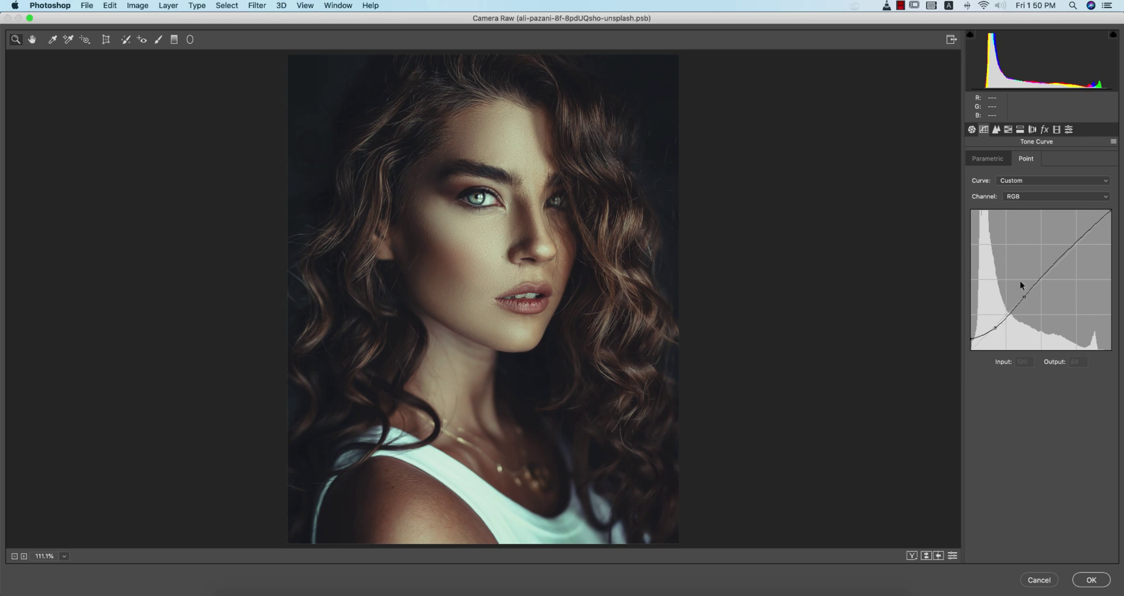
- Inspect the preset's Red and Blue channel tone curves
left_click(1015, 194)
left_click(1018, 205)
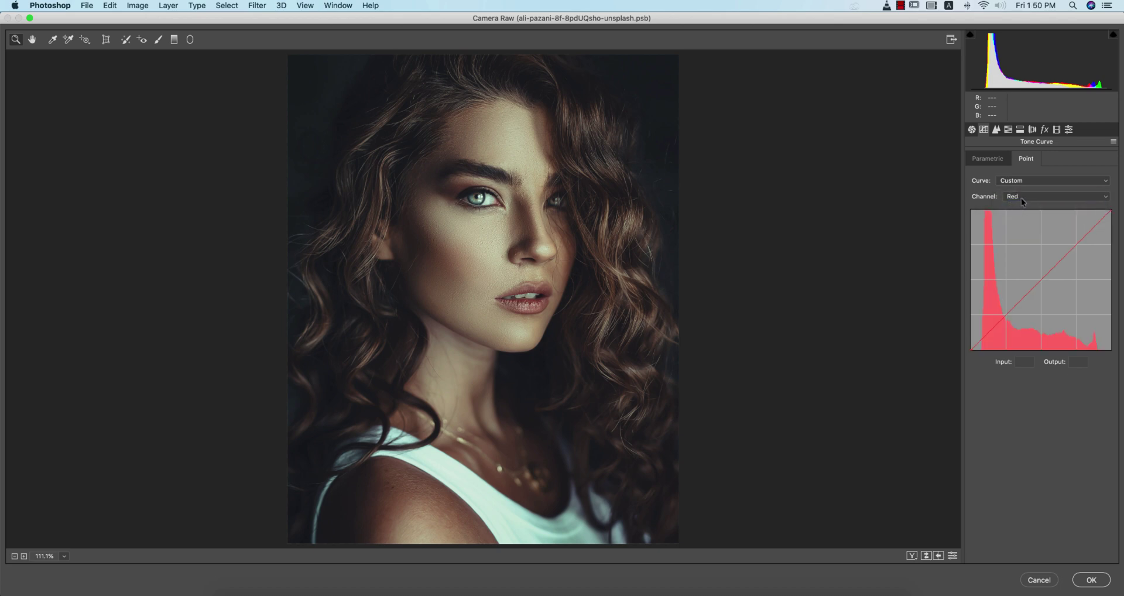
left_click(1021, 198)
left_click(1021, 212)
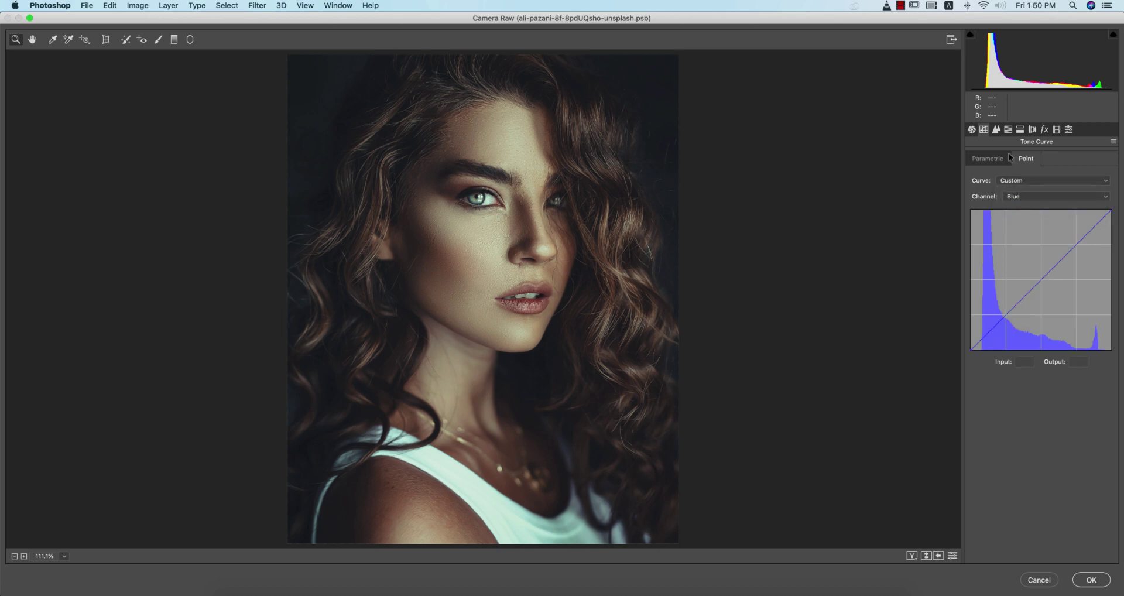
- Review the Detail sharpening Amount and the noise reduction Luminance value of 43
left_click(996, 129)
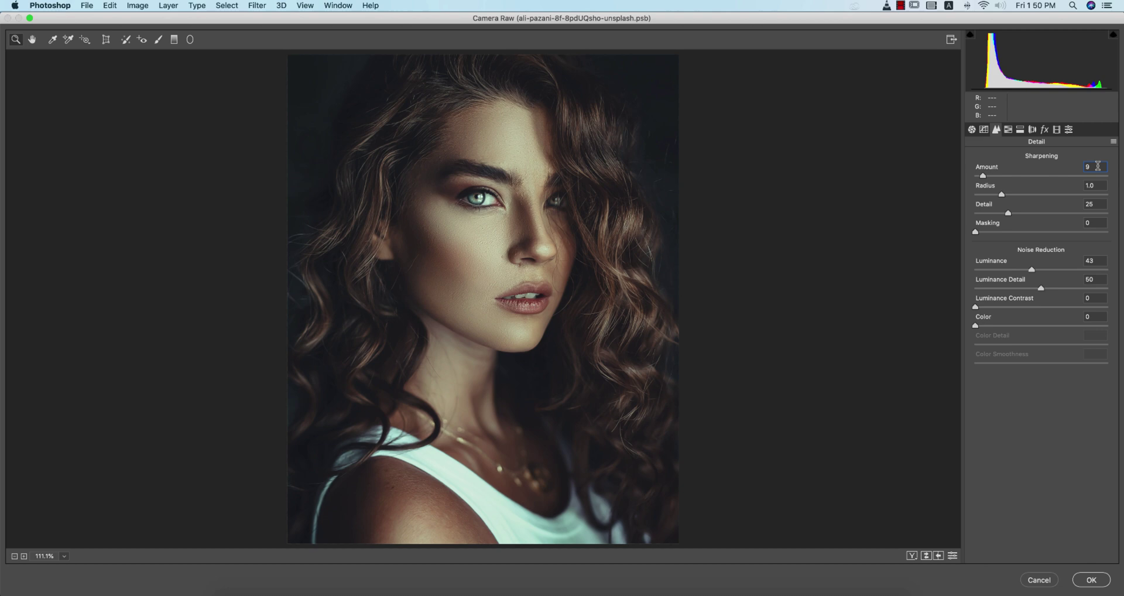
left_click(1098, 166)
left_click(1101, 259)
double_click(1094, 260)
- Look over the HSL Saturation, Luminance and Hue values, checking the Reds hue
left_click(1009, 129)
left_click(1022, 159)
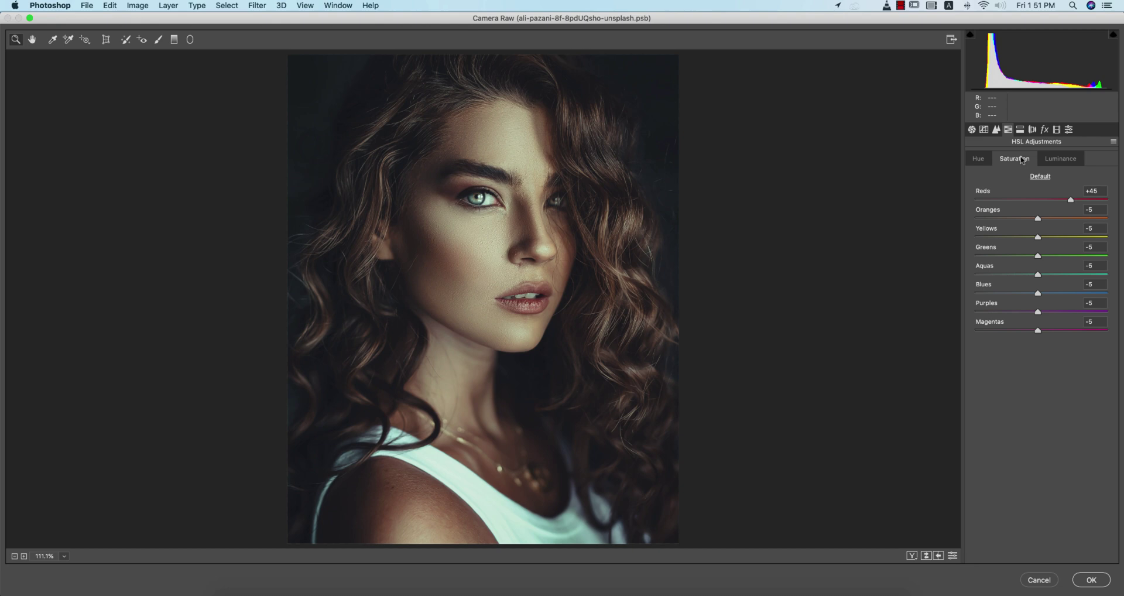
left_click(1065, 160)
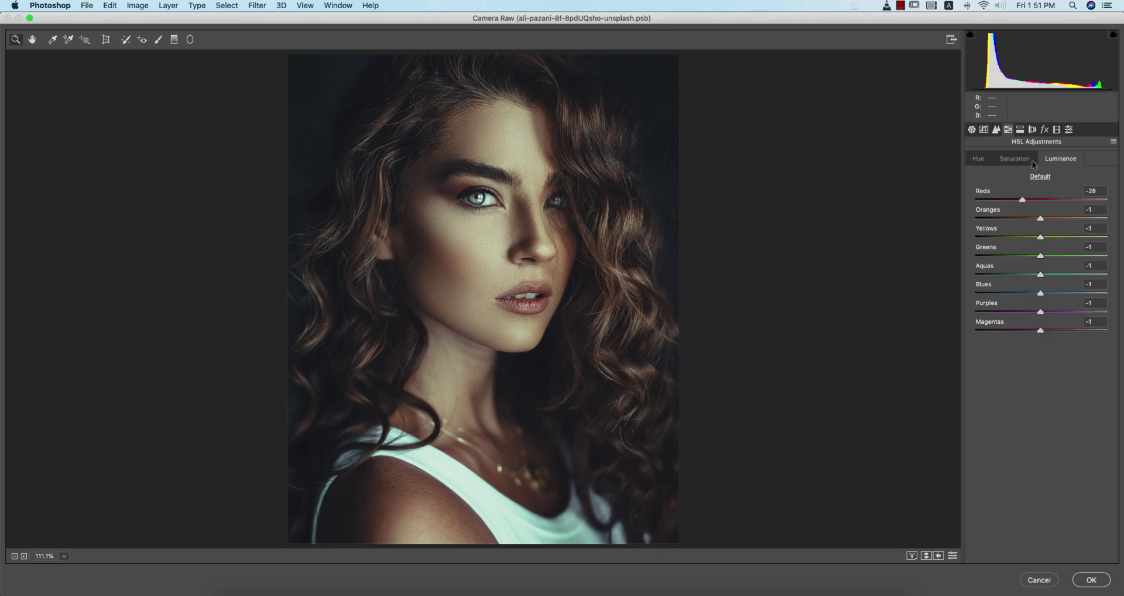
left_click(1027, 161)
left_click(983, 162)
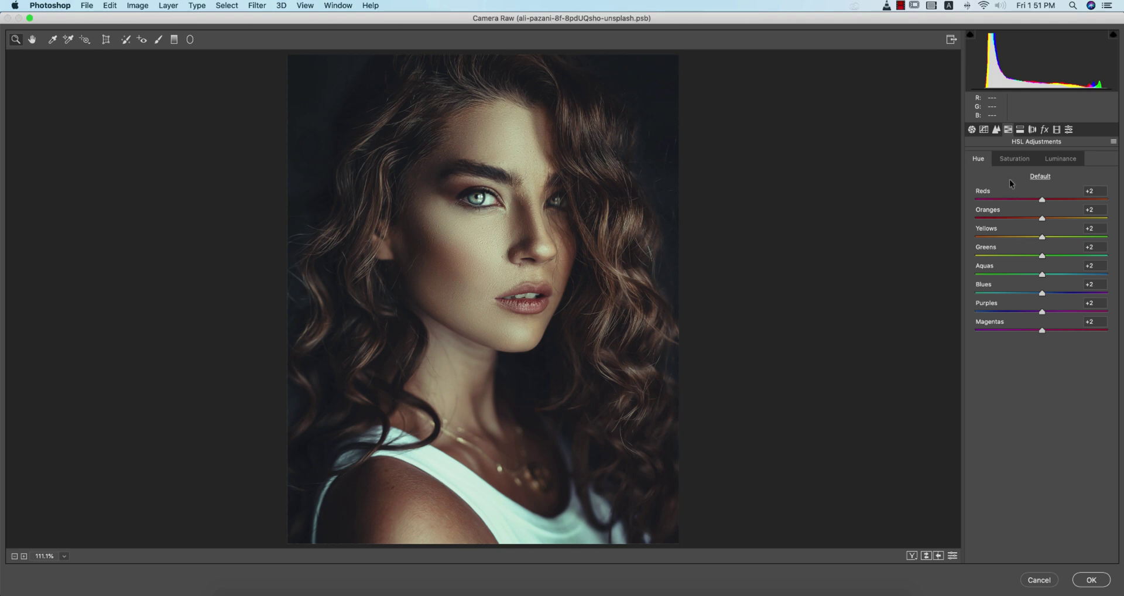
left_click(1094, 191)
- Set Reds saturation to +45 and Reds luminance to -28
left_click(1018, 159)
type("45")
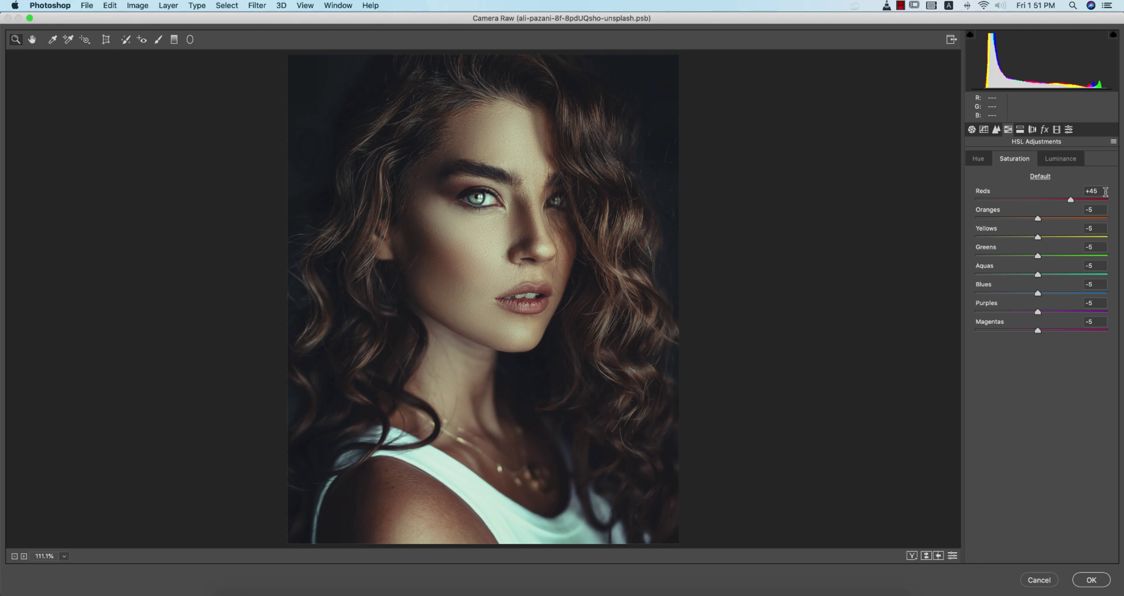
key("Return")
left_click(1099, 207)
left_click(1053, 157)
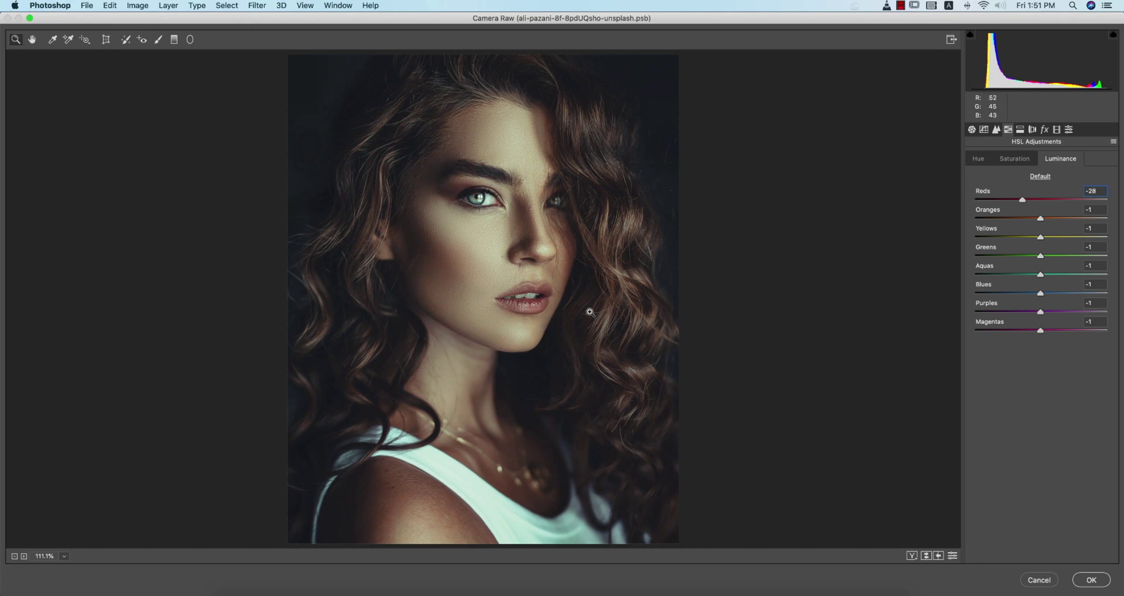
left_click(1087, 209)
- Check split toning: highlights hue 125, shadows hue 237 and the shadows saturation
left_click(1020, 130)
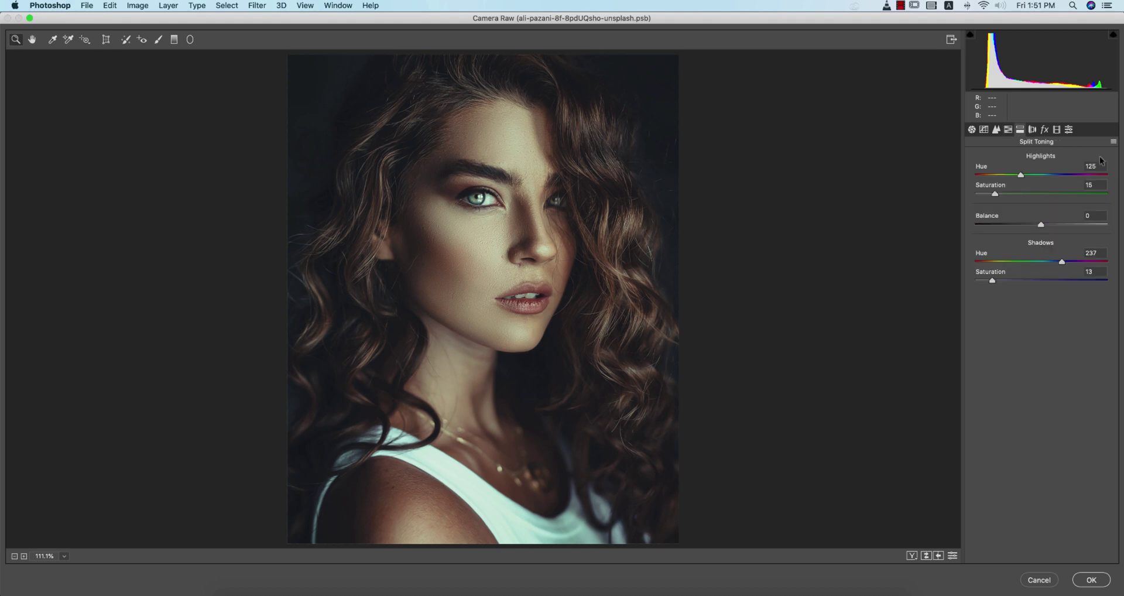
left_click(1099, 166)
left_click(1101, 166)
left_click(1100, 253)
left_click_drag(1103, 251, 1085, 253)
left_click(1099, 271)
- Review Lens Corrections and the Effects vignetting amount, then edit the Calibration red primary hue (+4)
left_click(1033, 130)
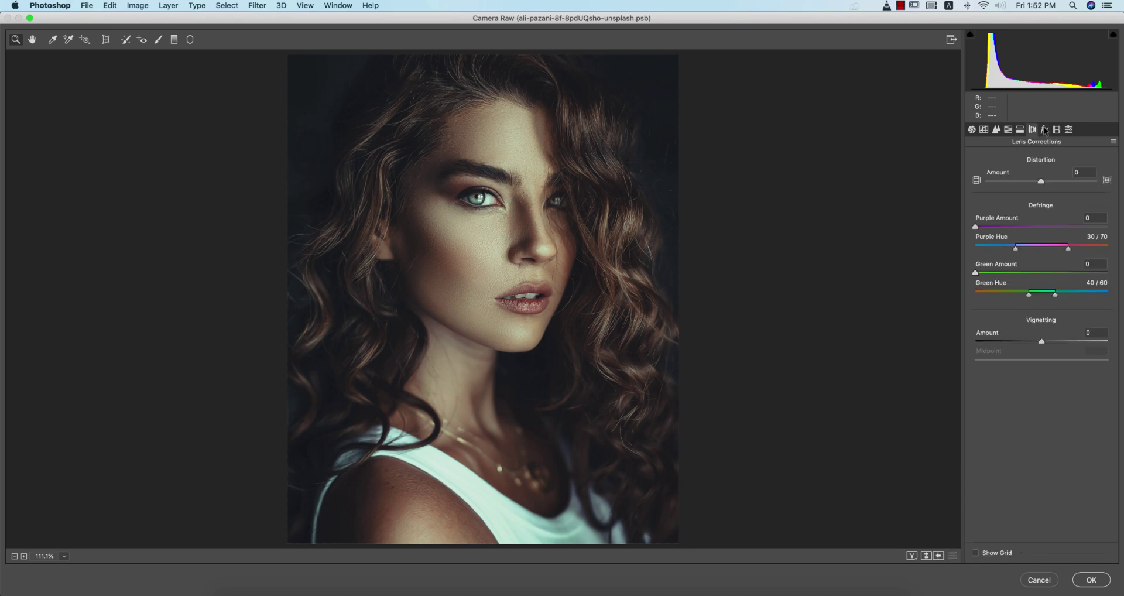
left_click(1045, 130)
left_click(1097, 268)
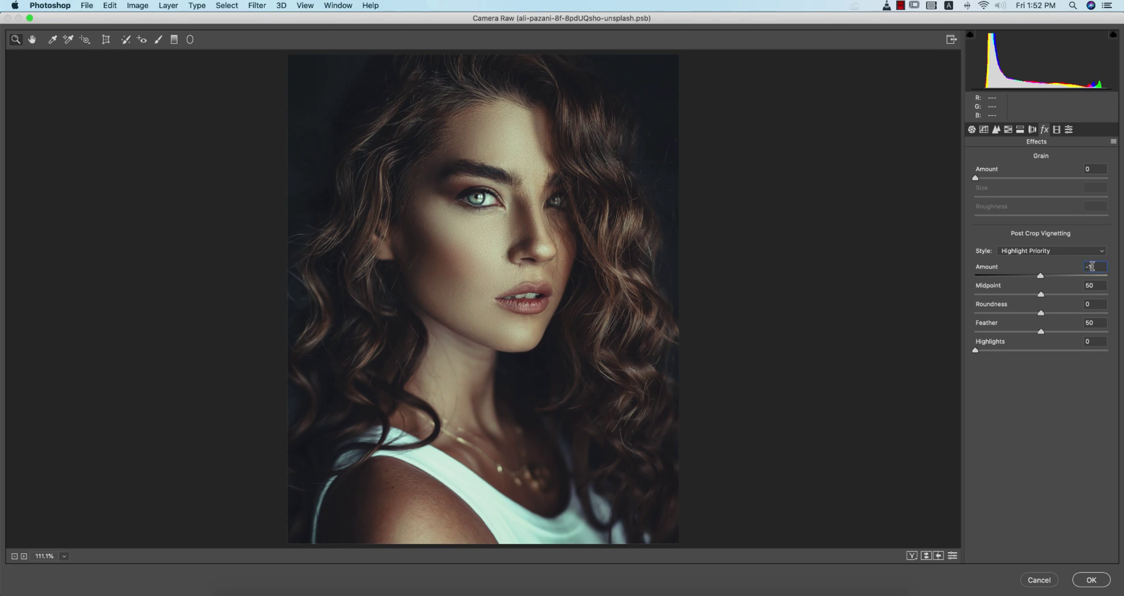
left_click(1057, 129)
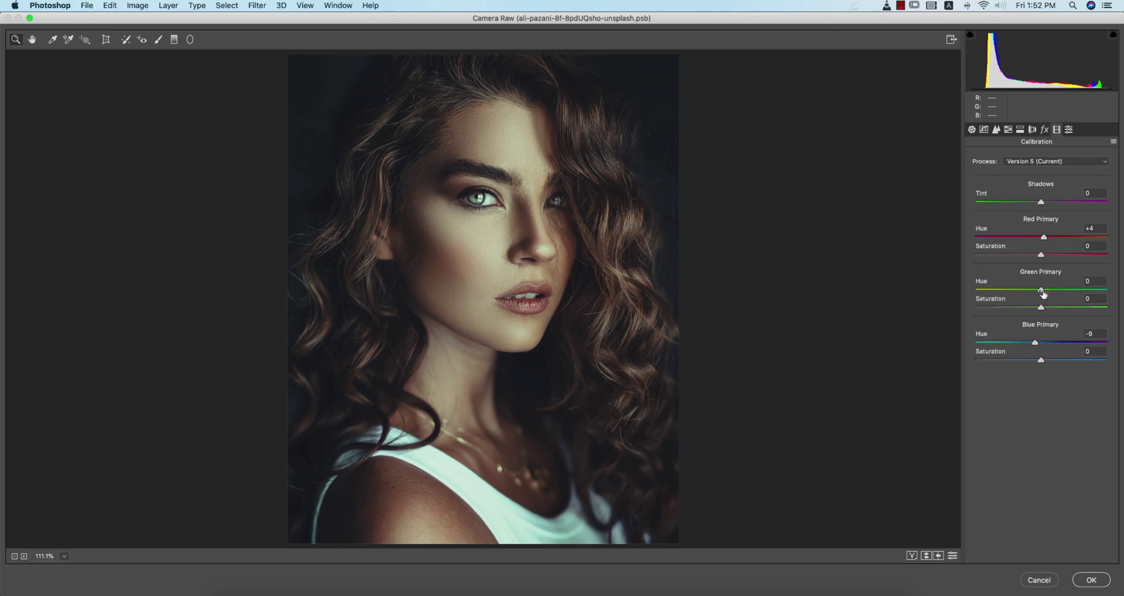
left_click(1097, 229)
- Apply the Camera Raw grade, compare it before and after, save the smart object and close it
left_click(1093, 580)
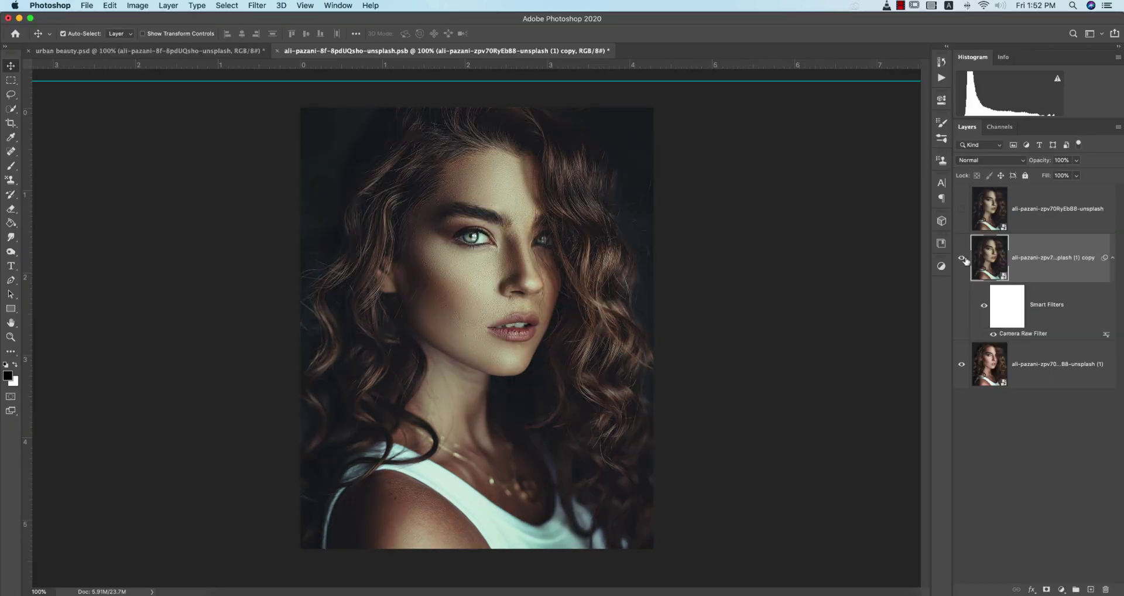
left_click(961, 259)
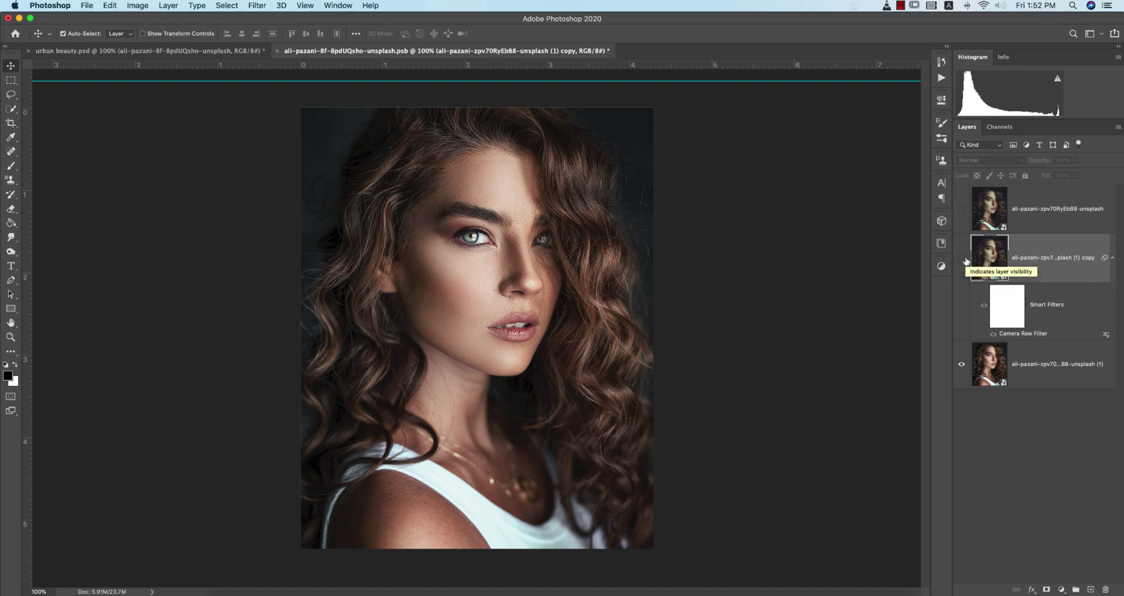
left_click(962, 258)
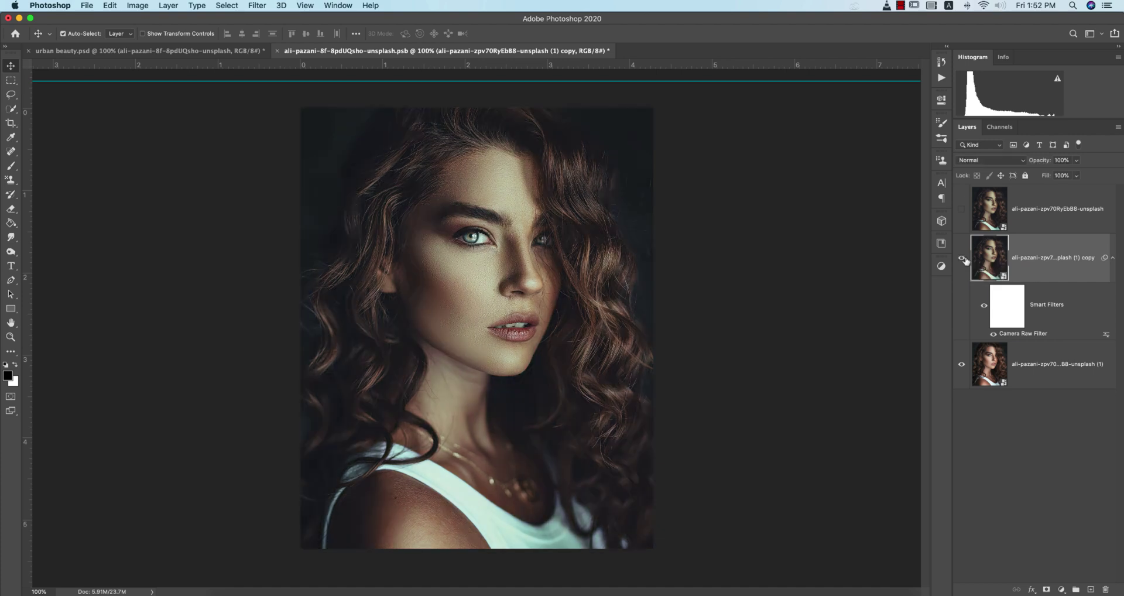
key("super+s")
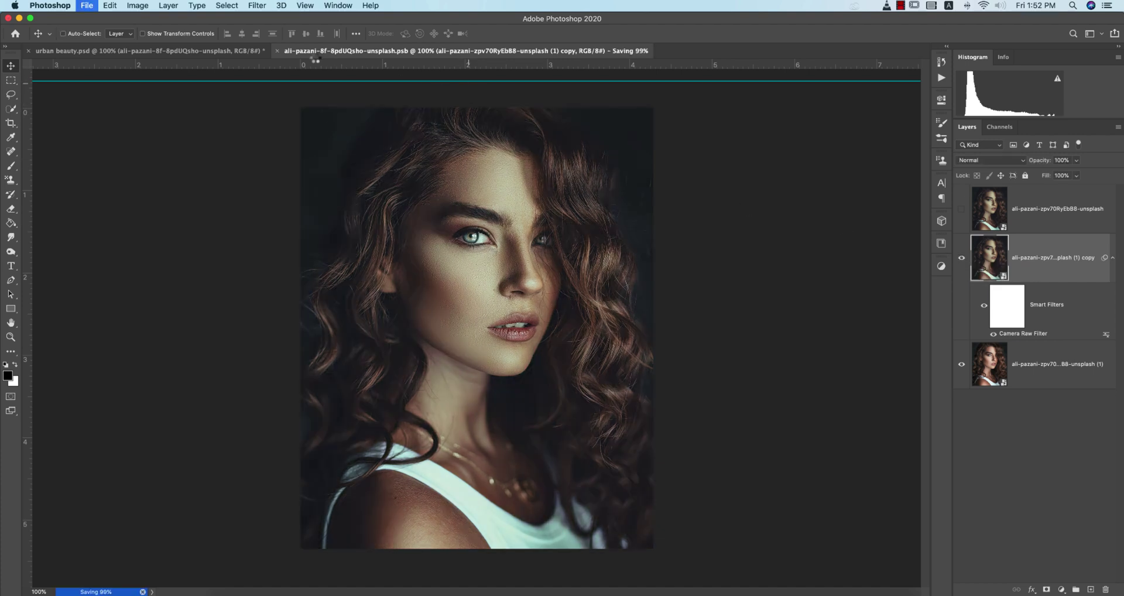
left_click(278, 51)
- Open Group 1's top-left portrait smart object, hide its filtered layer, and duplicate-then-delete the lower layer copy
left_click(1034, 308)
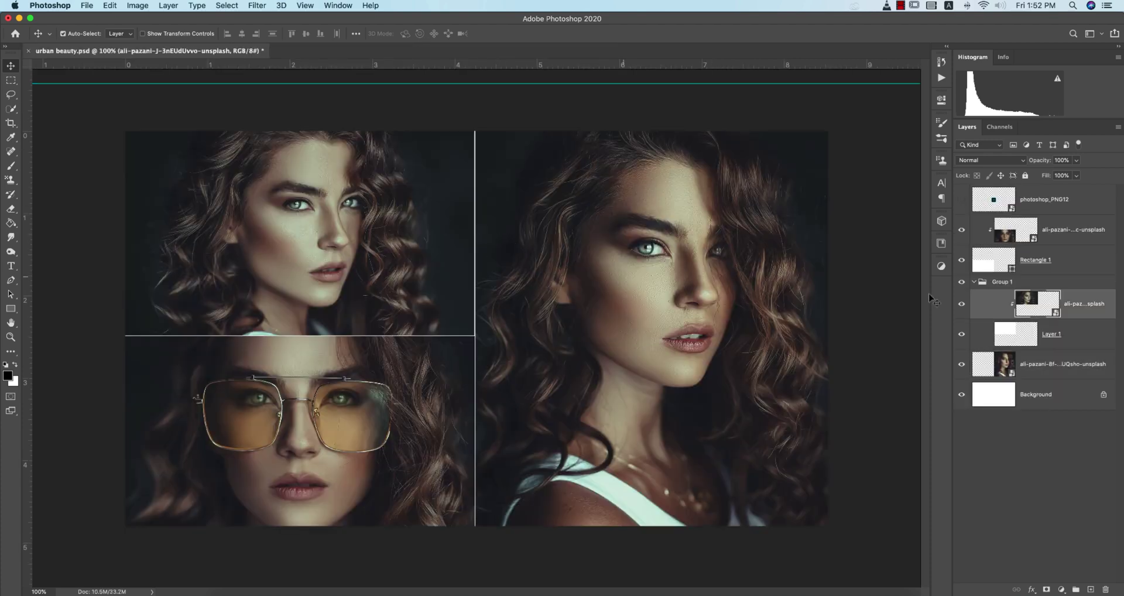
double_click(1053, 312)
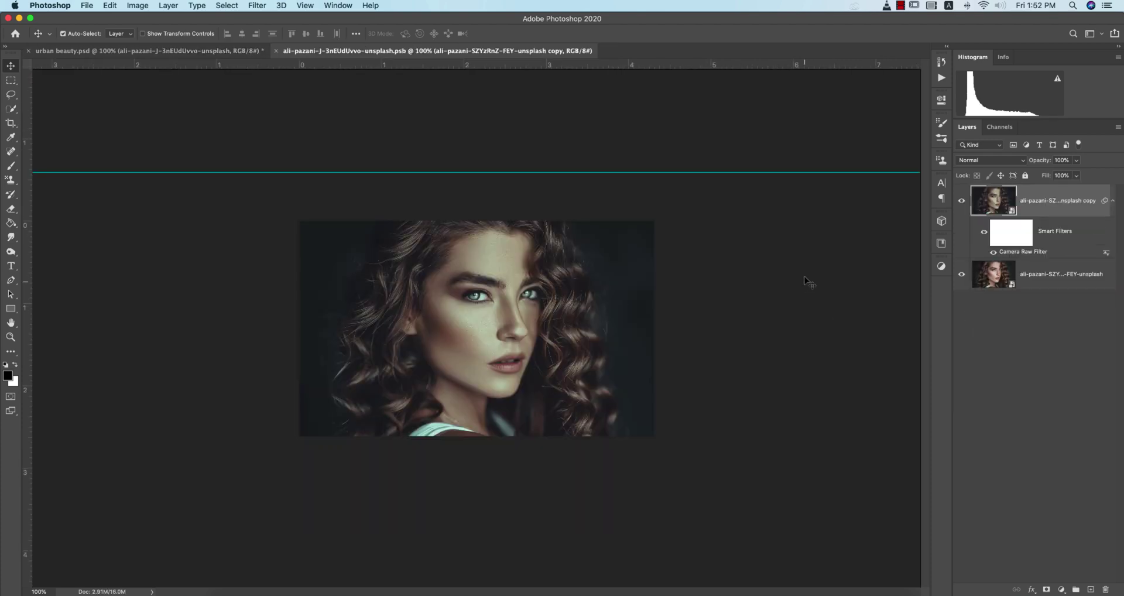
left_click(961, 201)
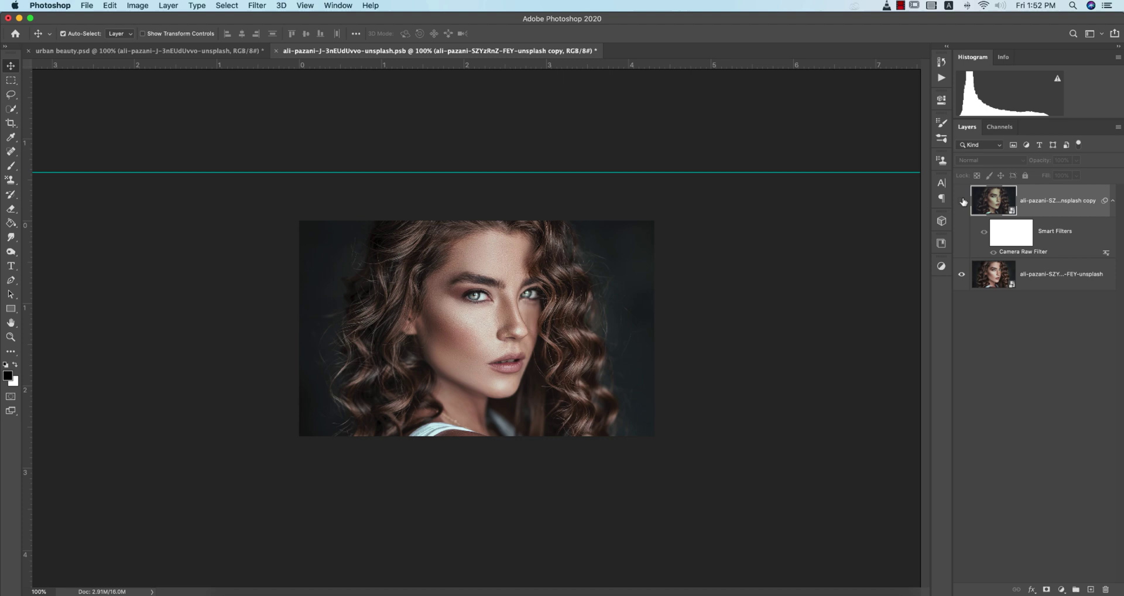
left_click(963, 201)
left_click(963, 202)
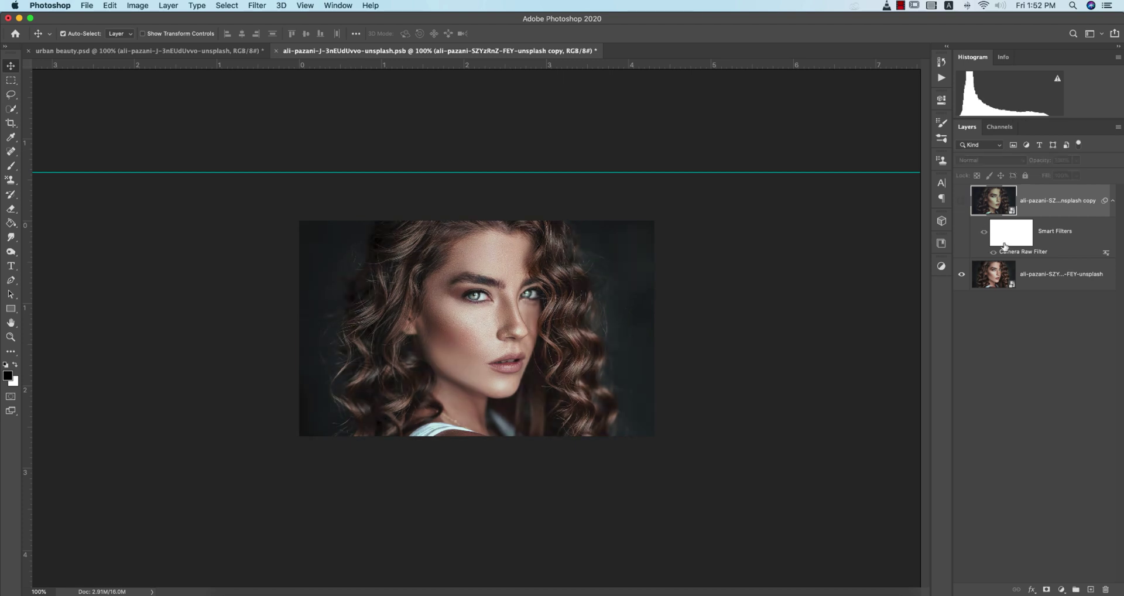
left_click(1039, 278)
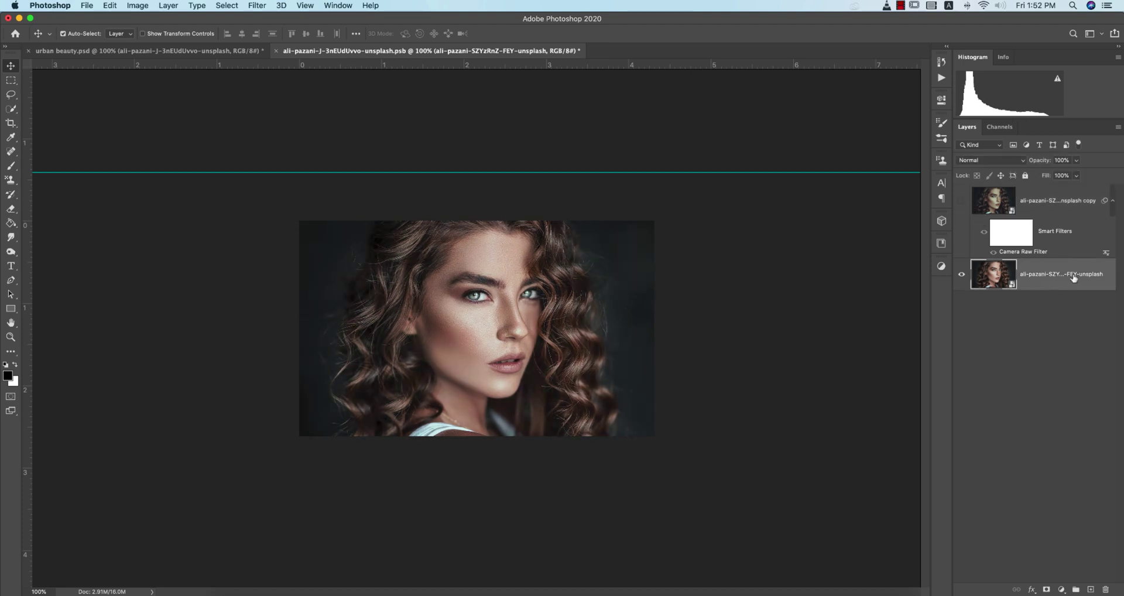
left_click_drag(1077, 276, 1086, 580)
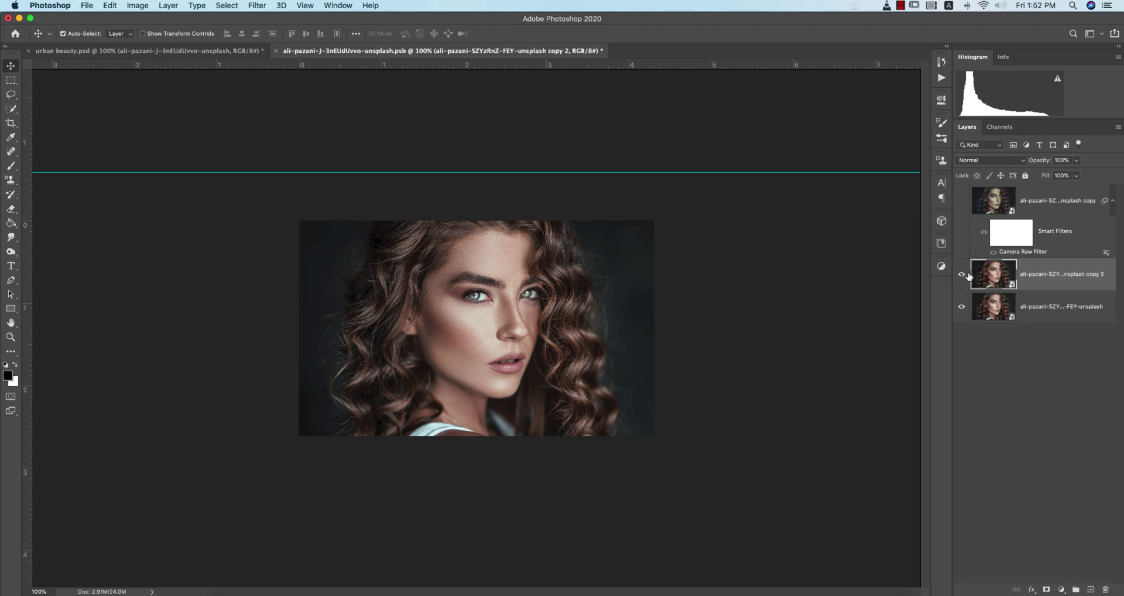
key("Delete")
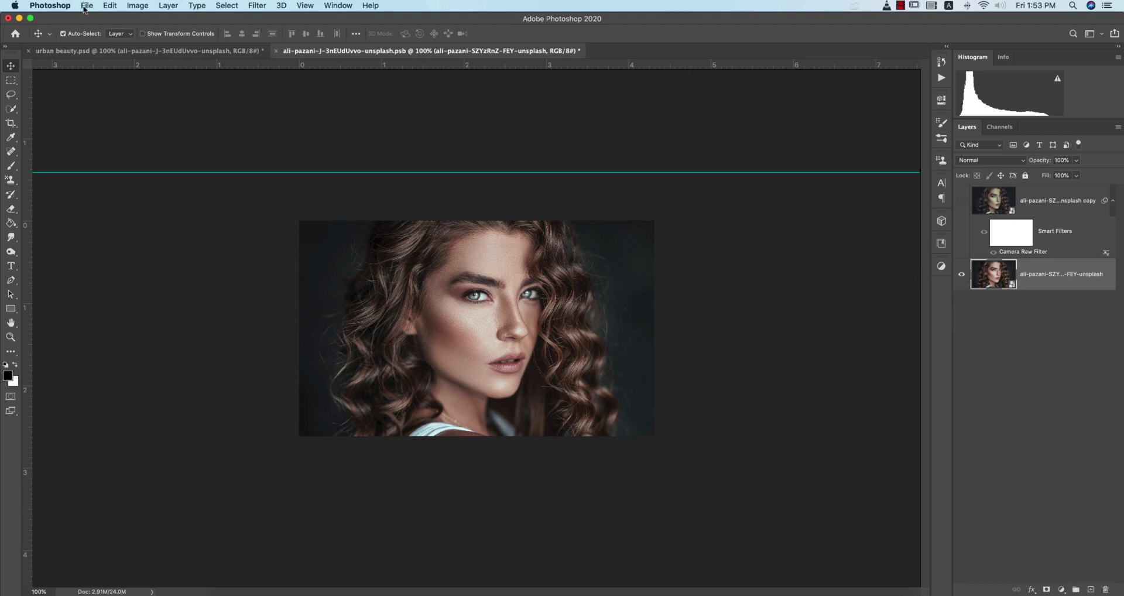
- Open ali-pazani-cDGaKsbglwo-unsplash.jpg and duplicate its Background into Layer 1
left_click(86, 5)
left_click(472, 174)
key("super+o")
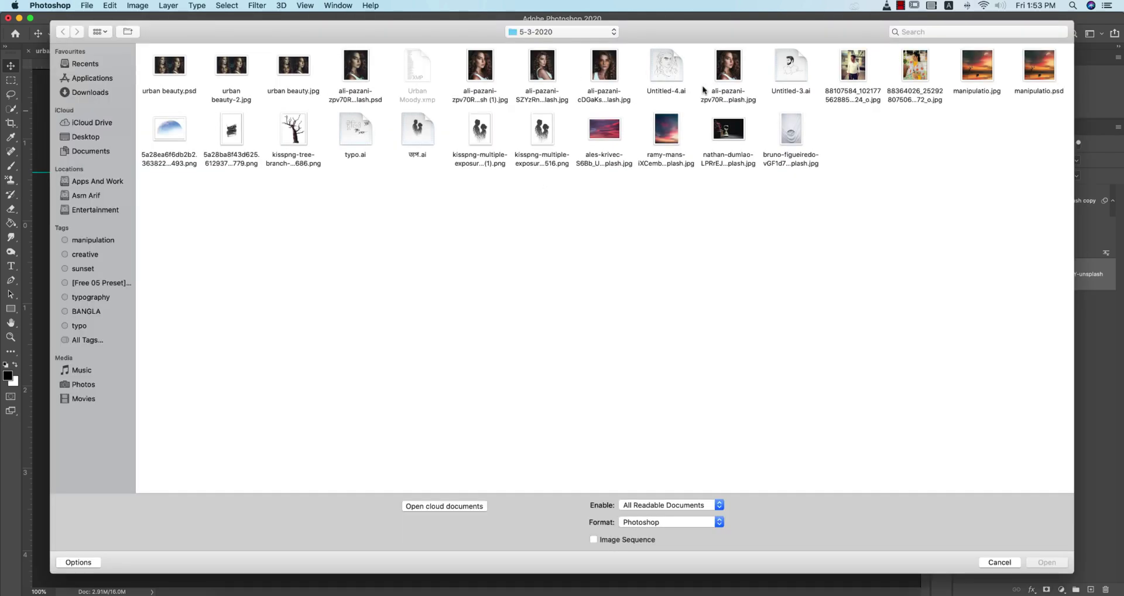
left_click(609, 69)
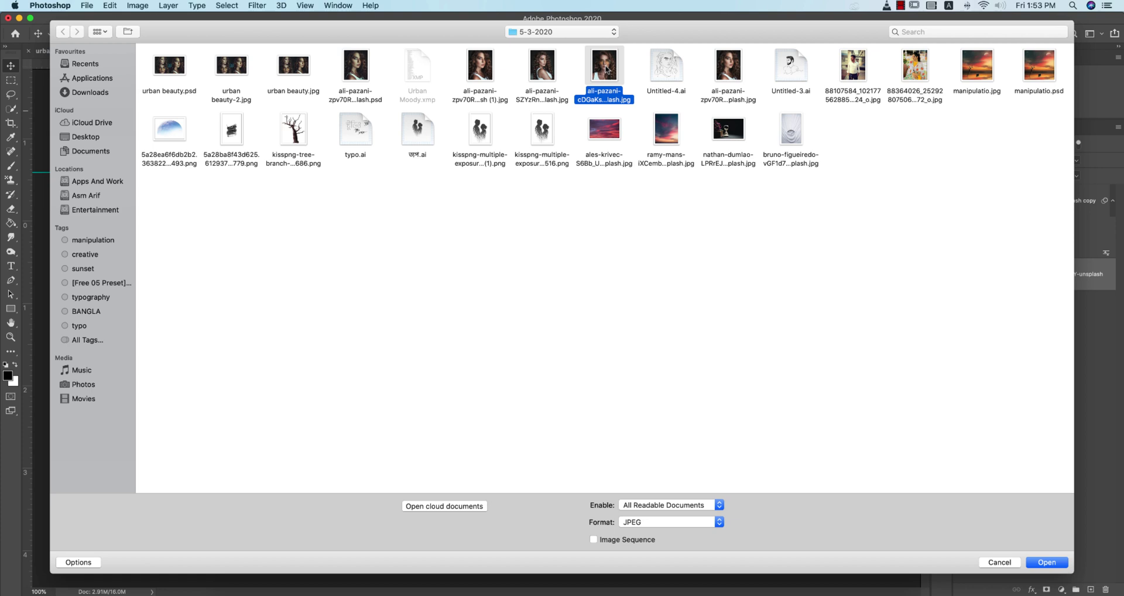
double_click(607, 70)
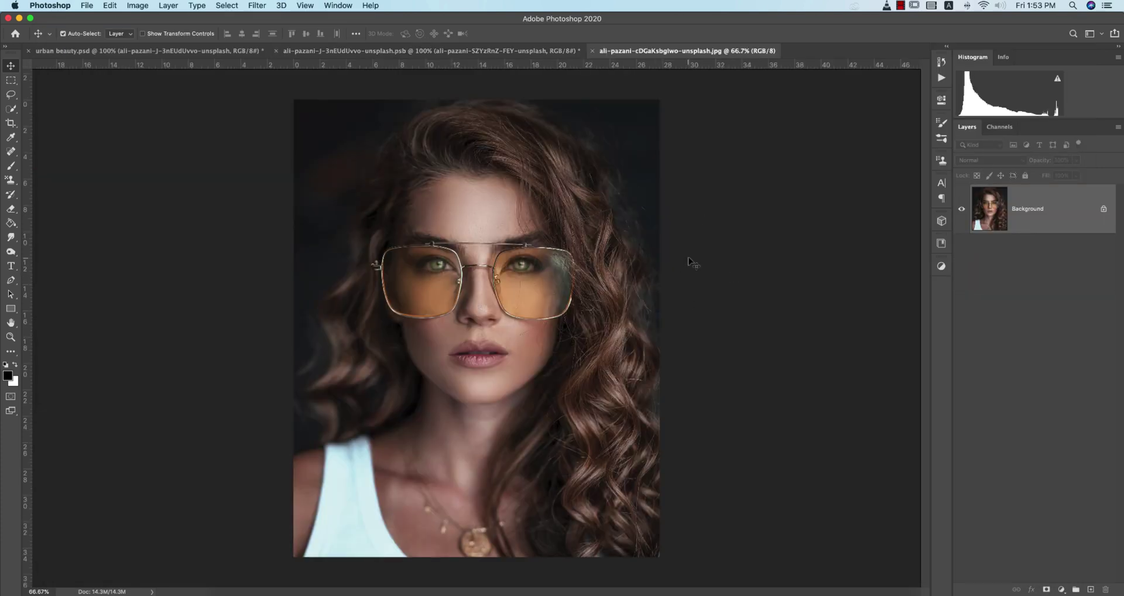
key("super+j")
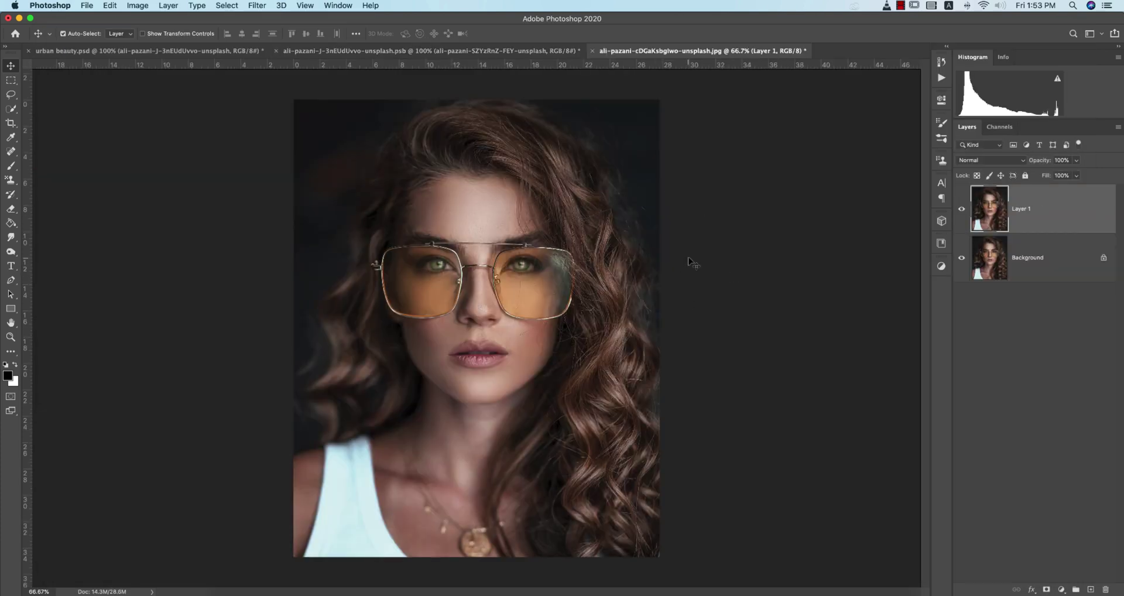
- Load Urban Moody.xmp in Camera Raw Filter on Layer 1 (Exposure -0.25, Highlights -16, Vibrance -14)
left_click(263, 7)
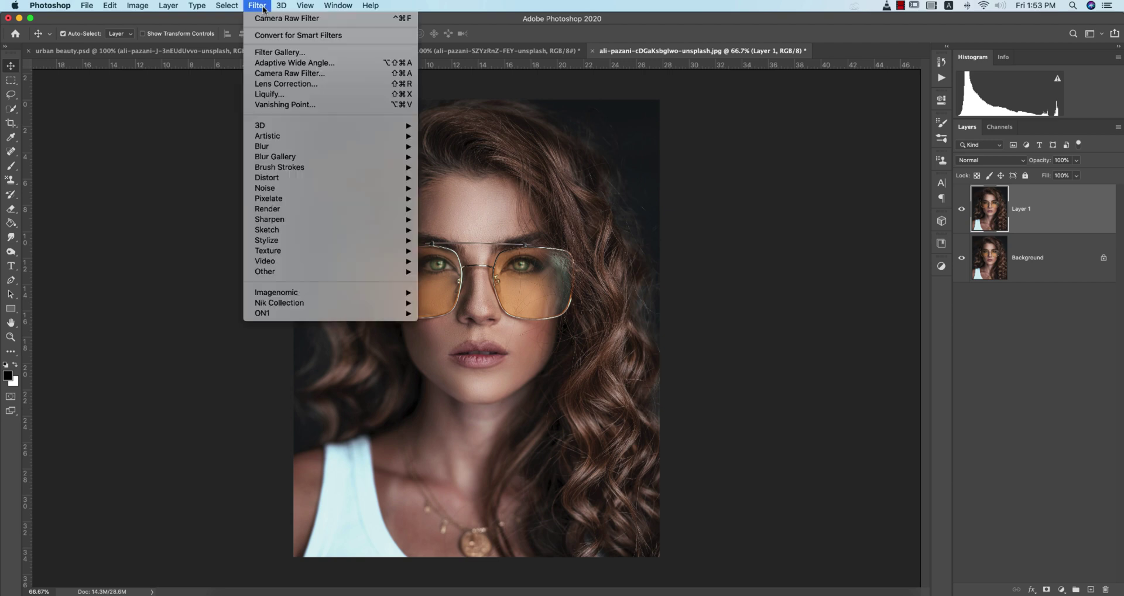
left_click(281, 75)
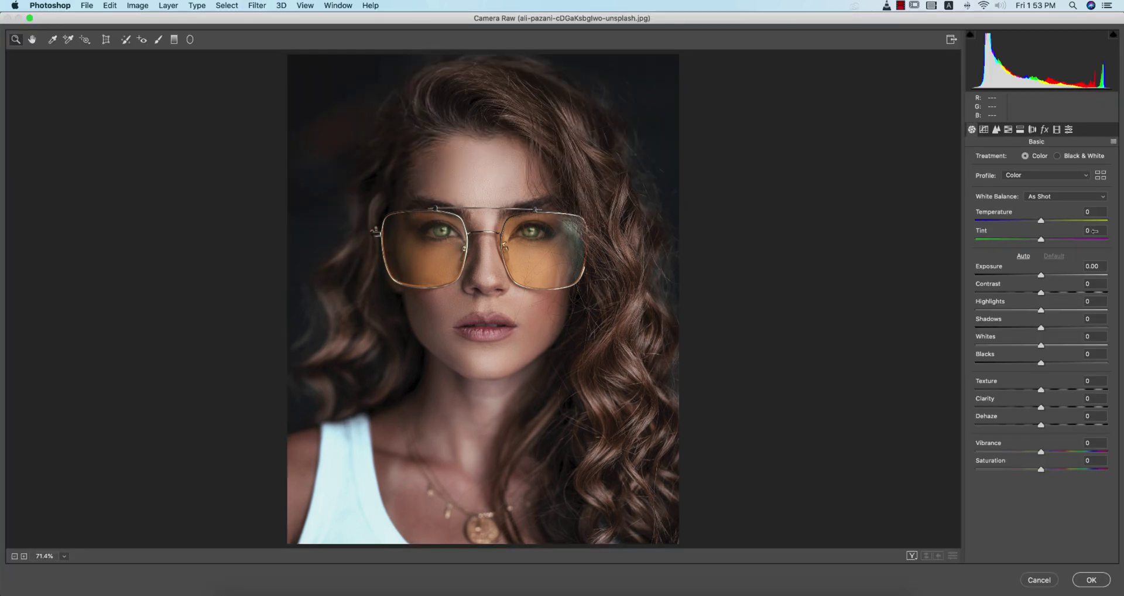
left_click(1113, 141)
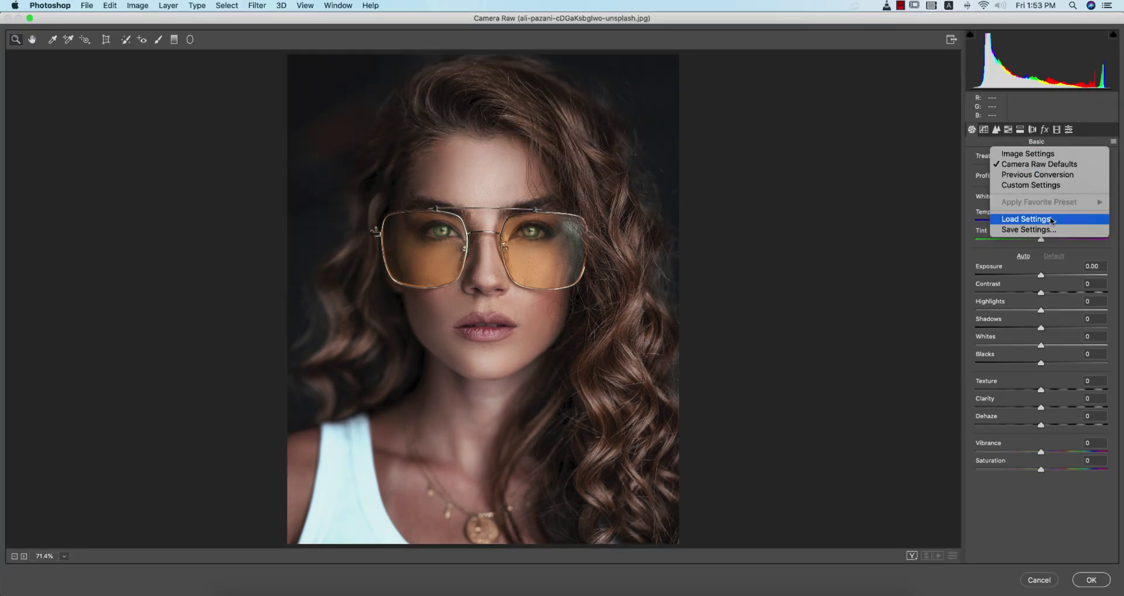
left_click(1028, 219)
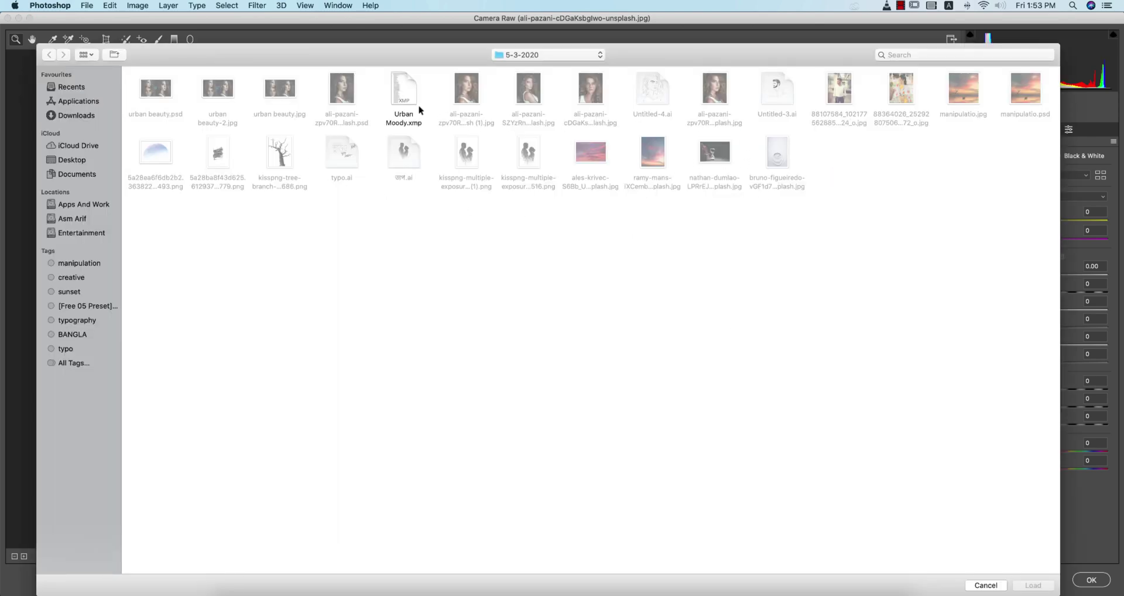
left_click(397, 91)
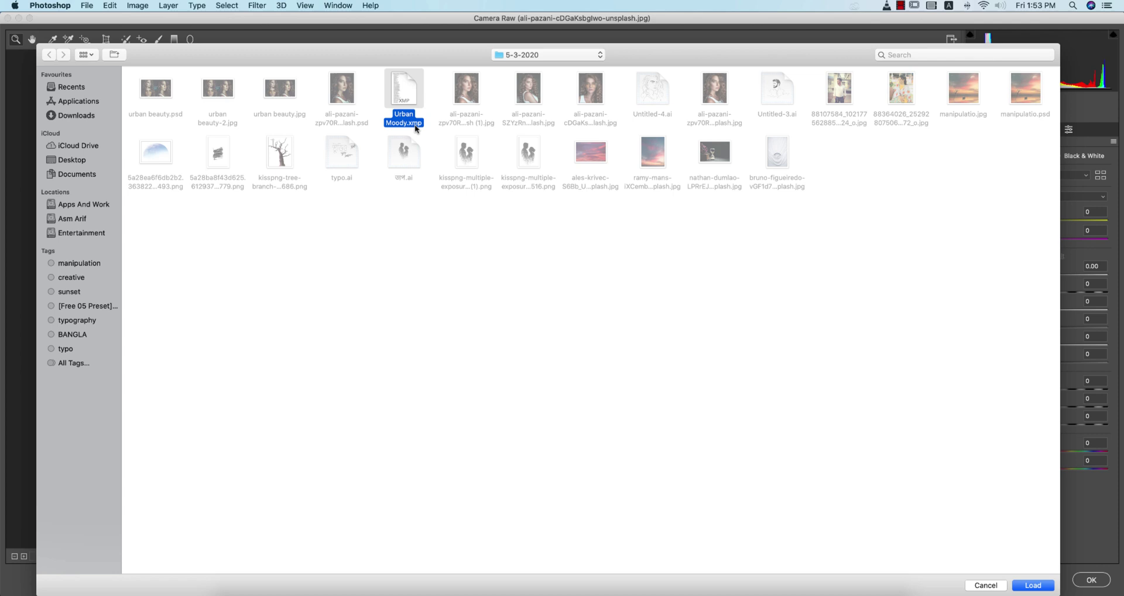
left_click(1033, 586)
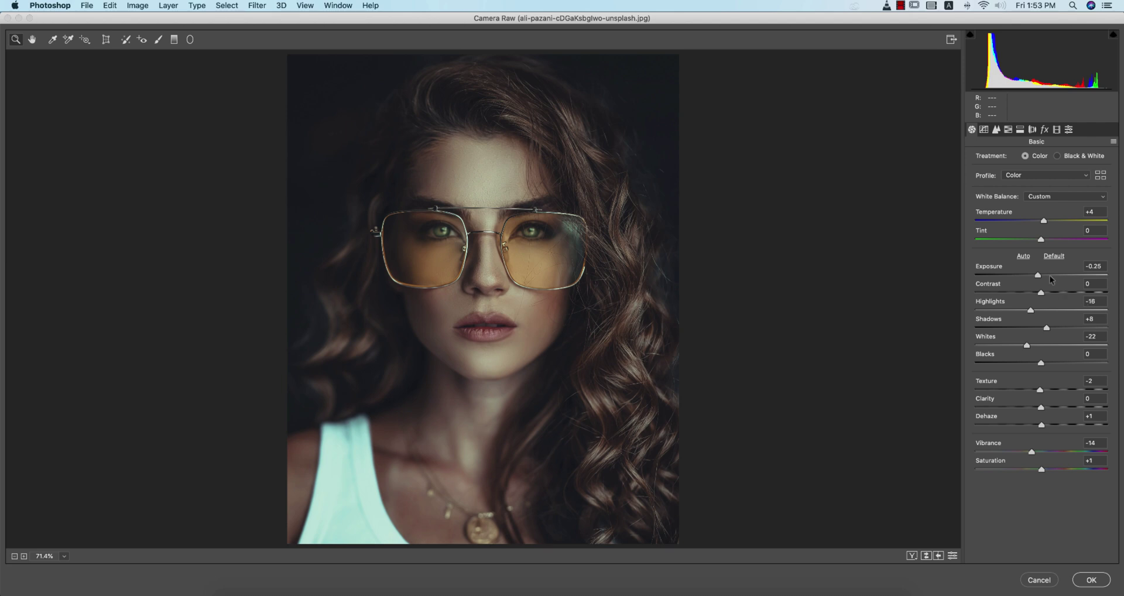
- Set Exposure +0.05 and Dehaze +10, compare before/after at 100%, then apply to Layer 1
left_click_drag(1039, 275, 1042, 275)
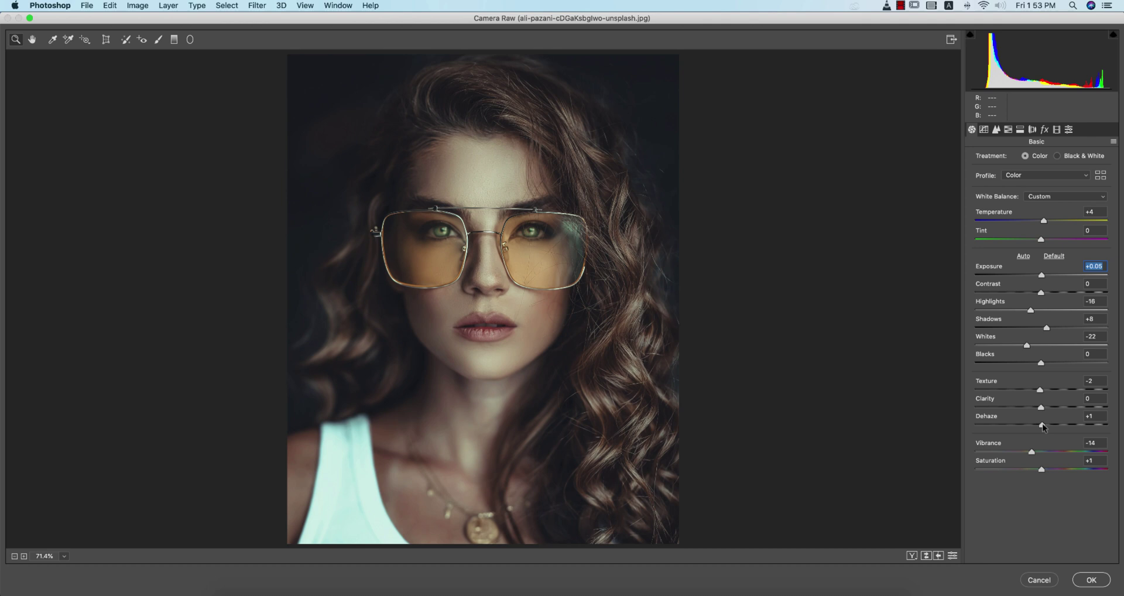
left_click_drag(1043, 426, 1048, 426)
left_click(912, 555)
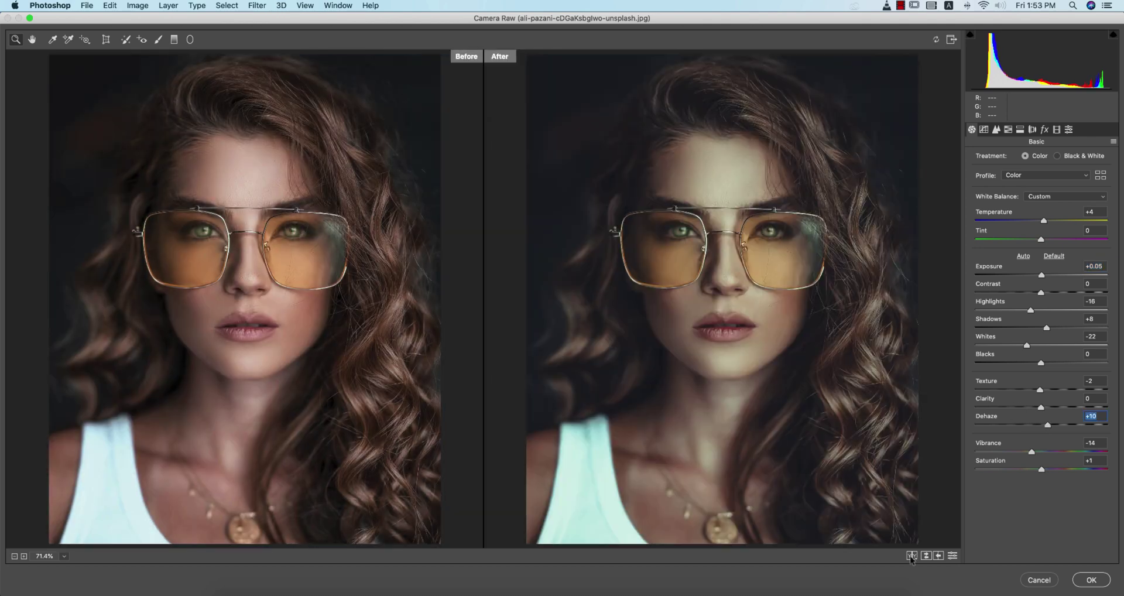
left_click(190, 267)
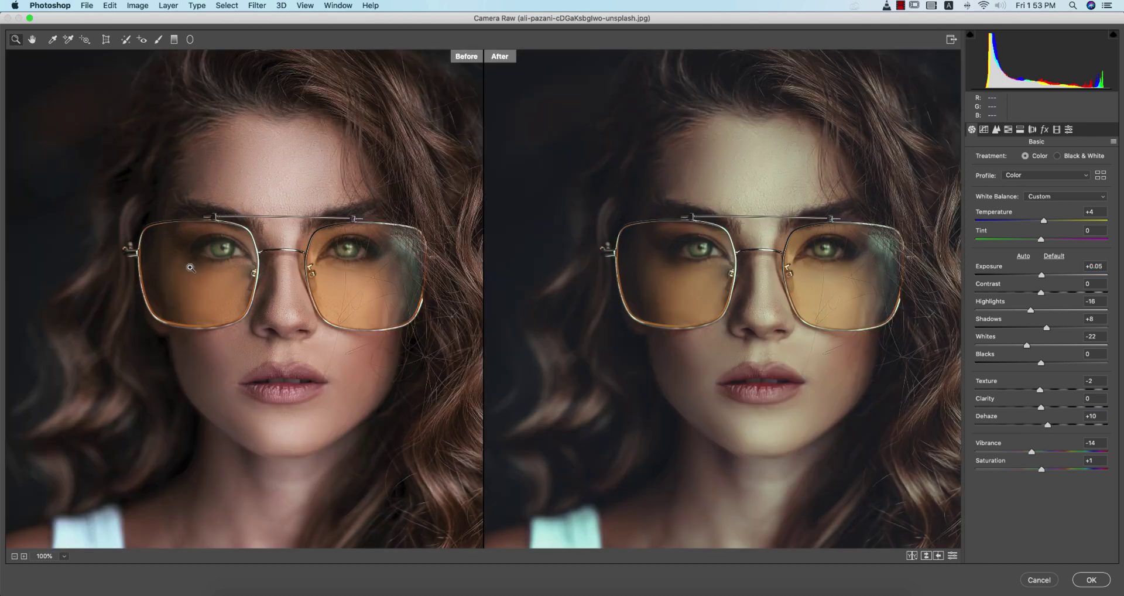
left_click(1084, 576)
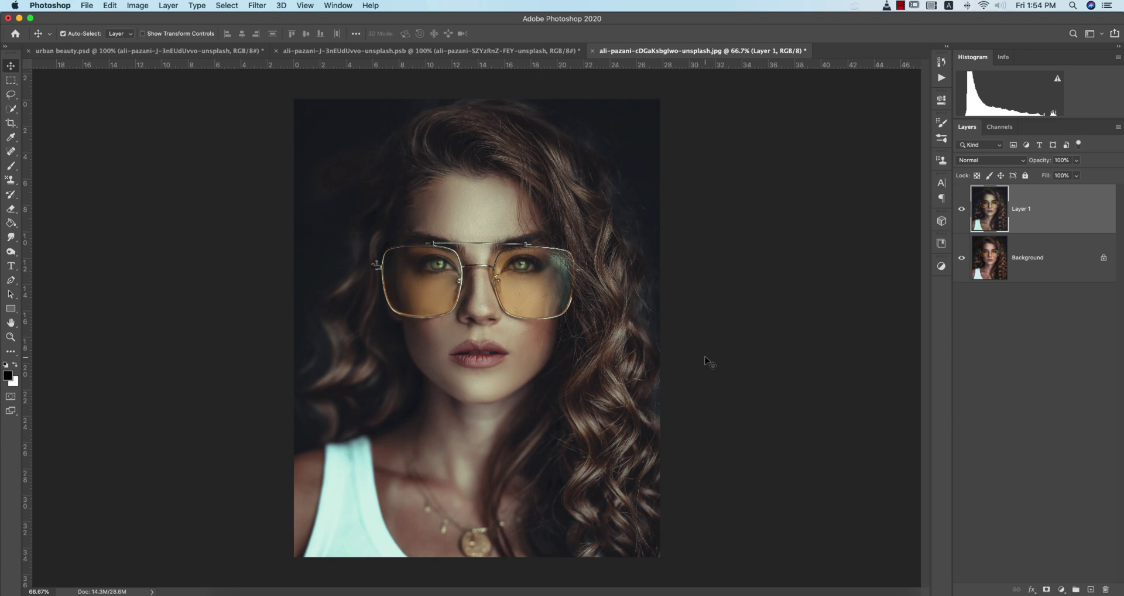
left_click(962, 209)
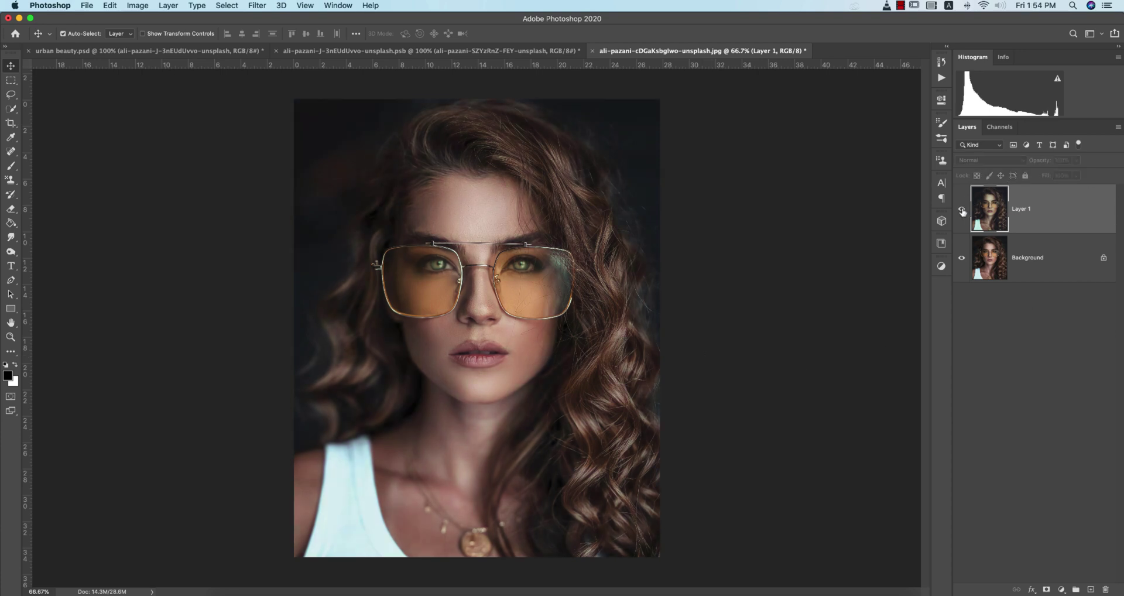
left_click(962, 210)
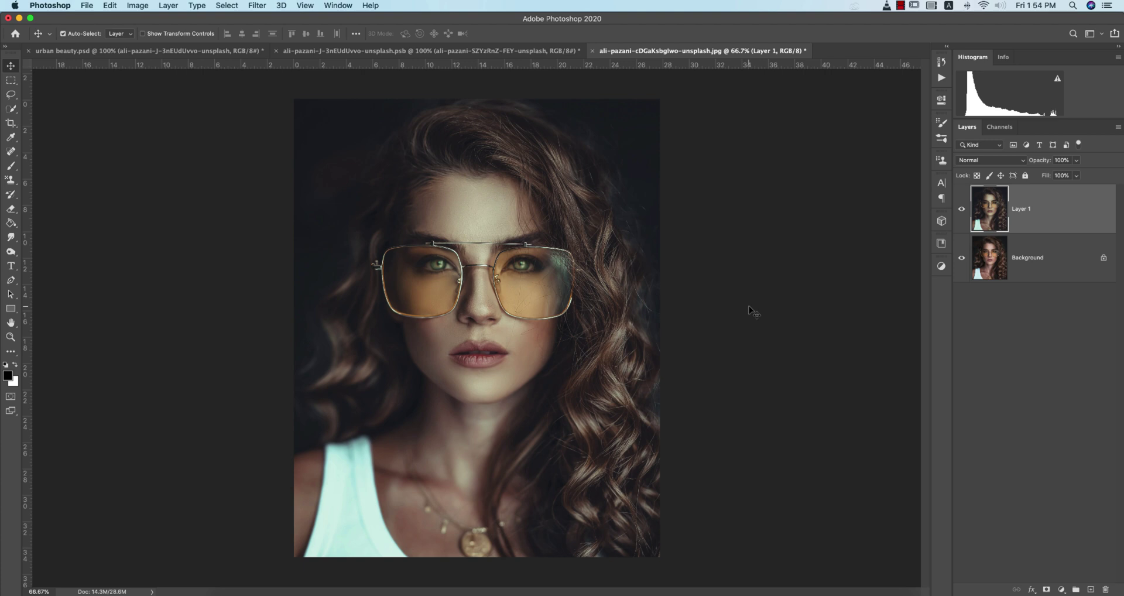